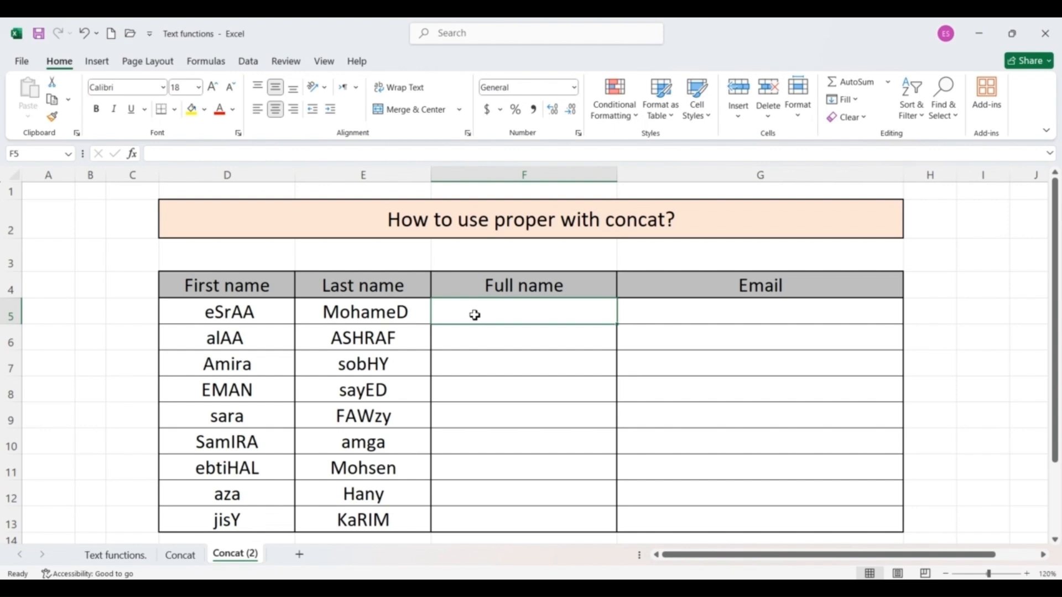
Join the first and last names in F5 with =CONCAT(D5," ",E5) and fill the formula down through F13
{"action": "type", "text": "="}
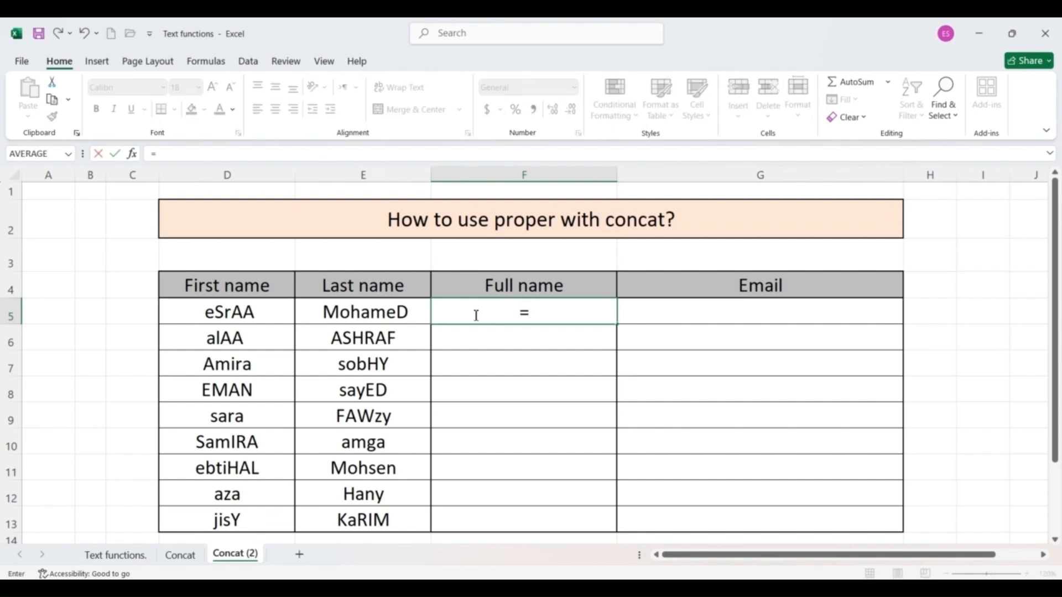
{"action": "type", "text": "conc"}
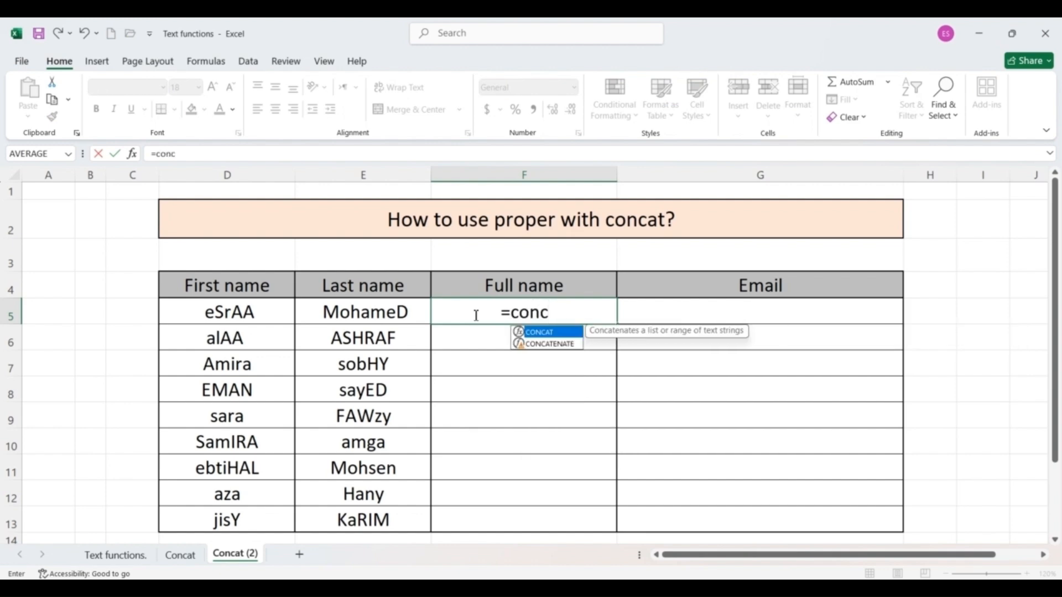
{"action": "key", "text": "Tab"}
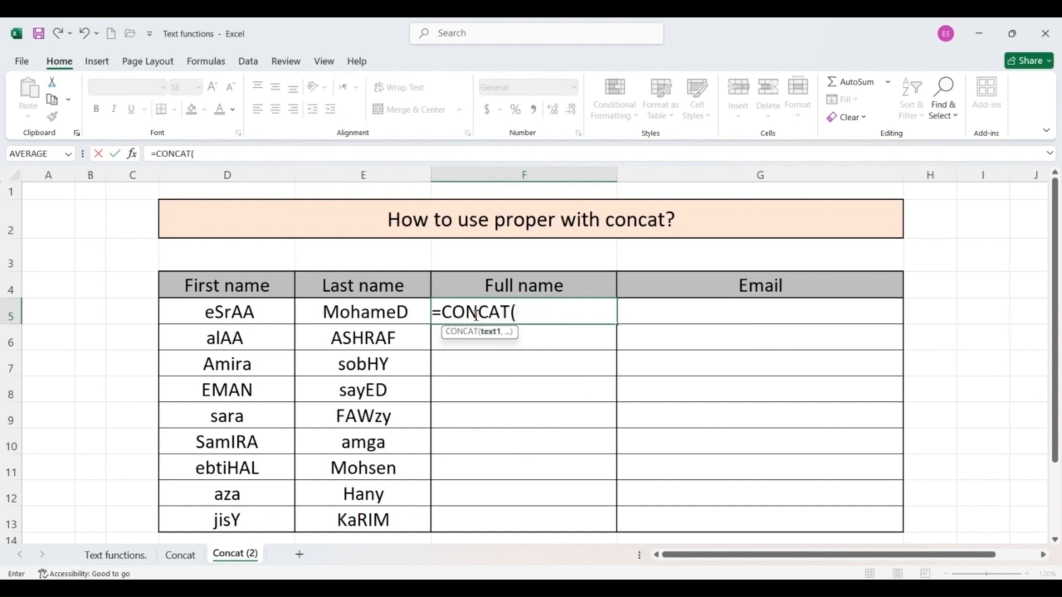
{"action": "left_click", "coordinate": [250, 316]}
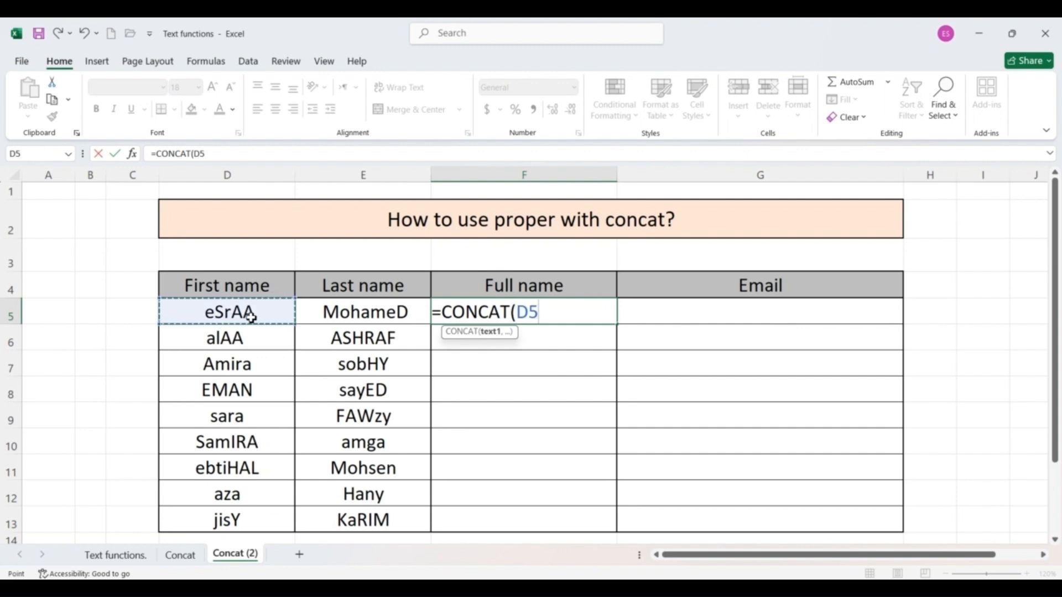
{"action": "type", "text": ",\""}
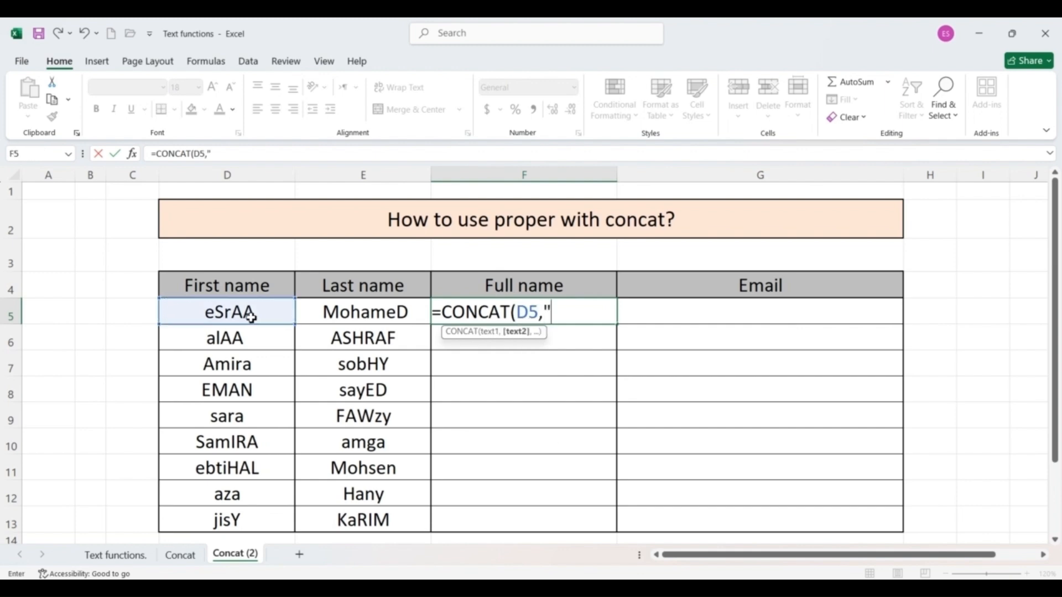
{"action": "type", "text": " \","}
{"action": "left_click", "coordinate": [363, 311]}
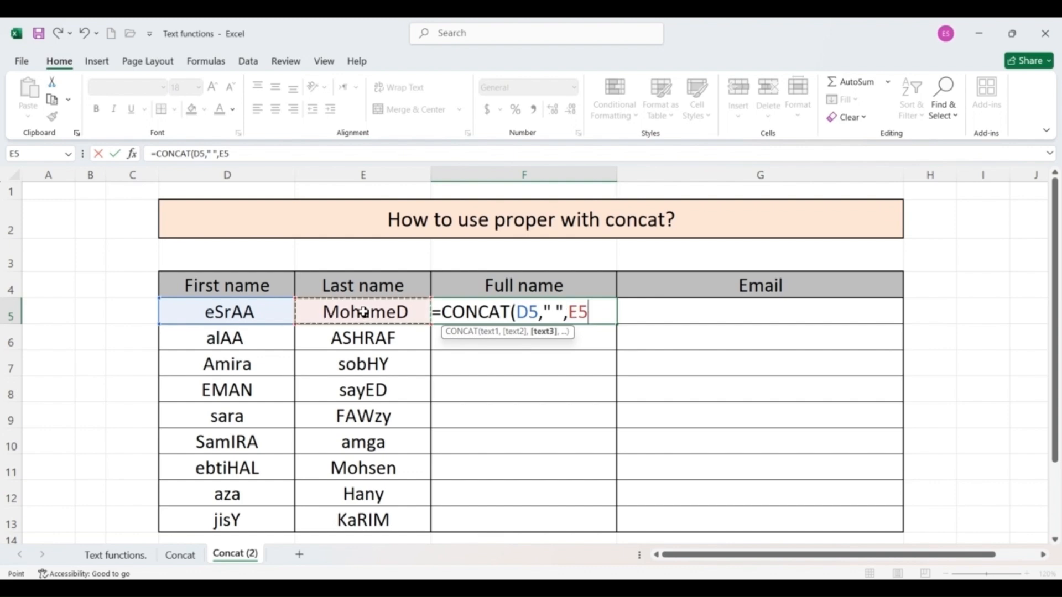
{"action": "type", "text": ")"}
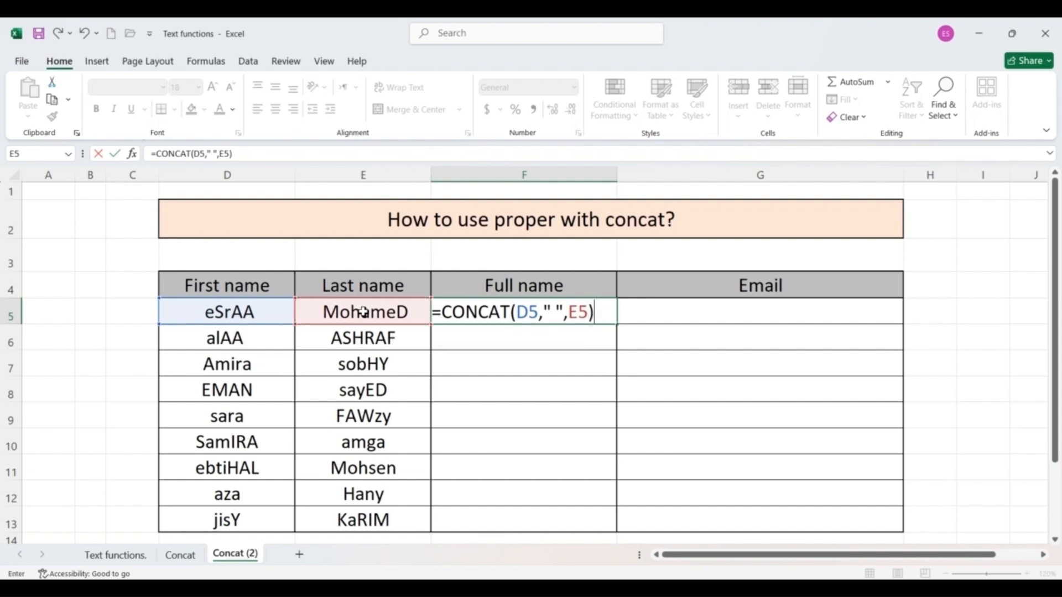
{"action": "key", "text": "Return"}
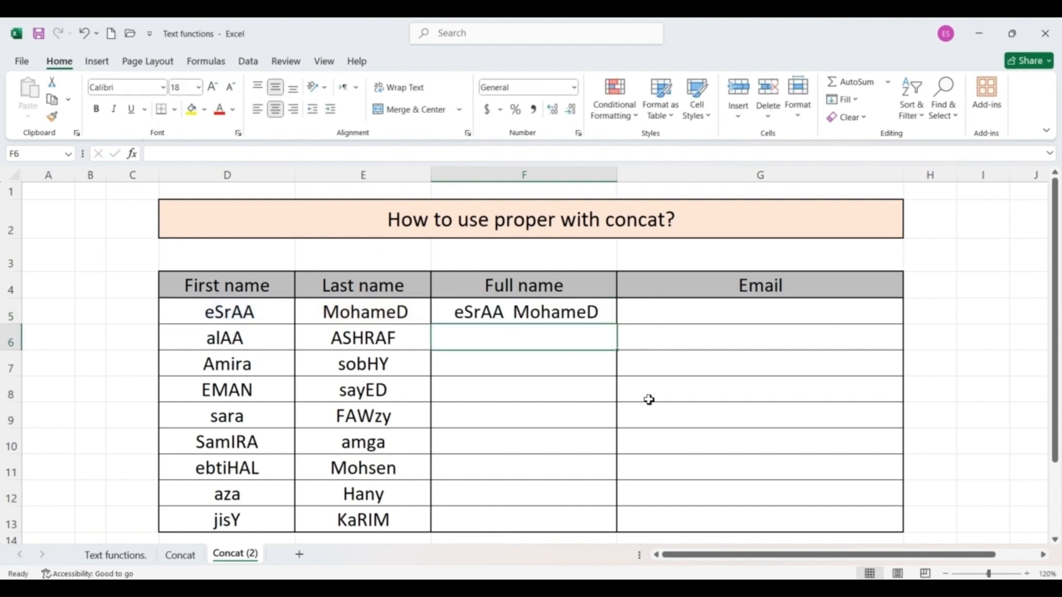
{"action": "left_click", "coordinate": [593, 316]}
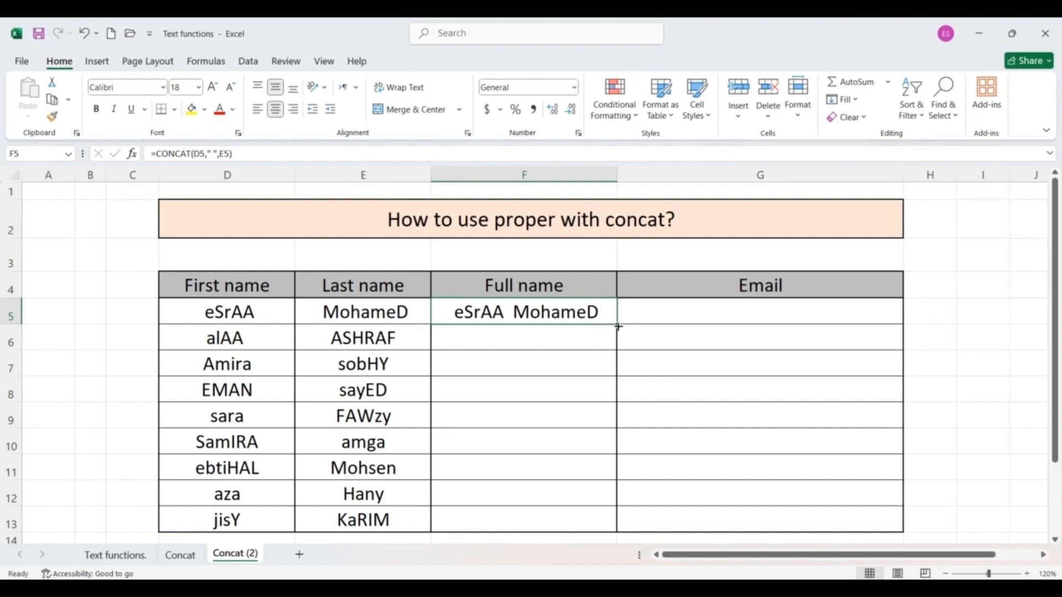
{"action": "left_click_drag", "start_coordinate": [618, 326], "coordinate": [611, 525]}
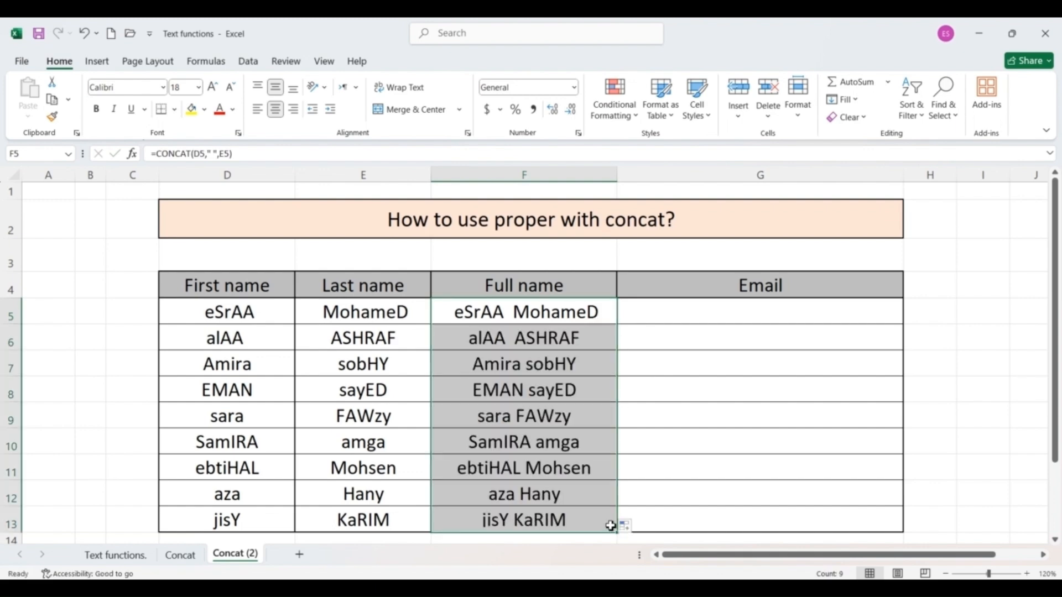
{"action": "left_click", "coordinate": [485, 308]}
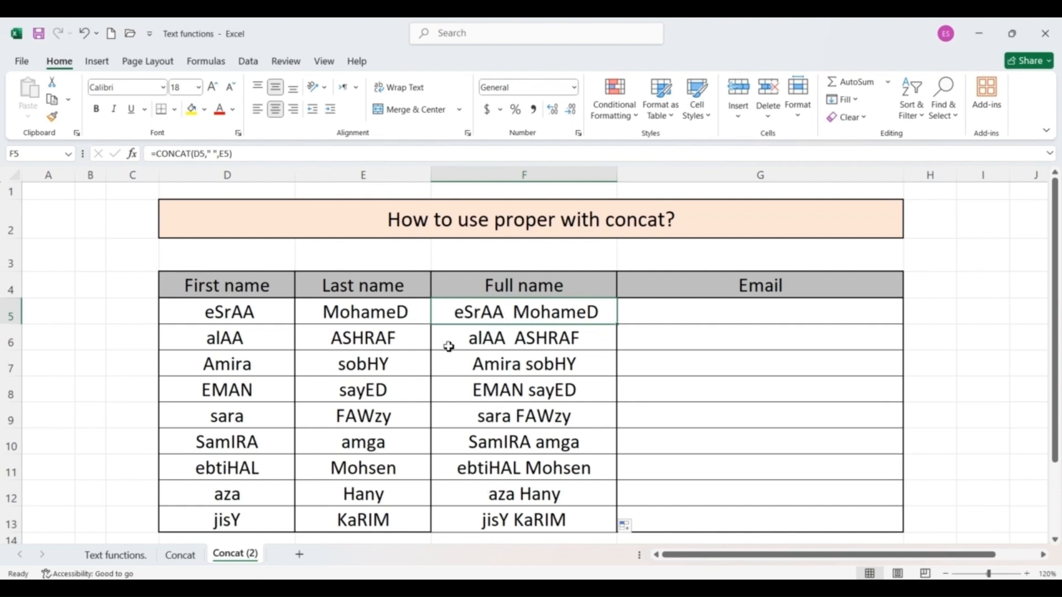
Insert a blank column before the Full name column and another before the Last name column
{"action": "left_click", "coordinate": [477, 172]}
{"action": "right_click", "coordinate": [477, 172]}
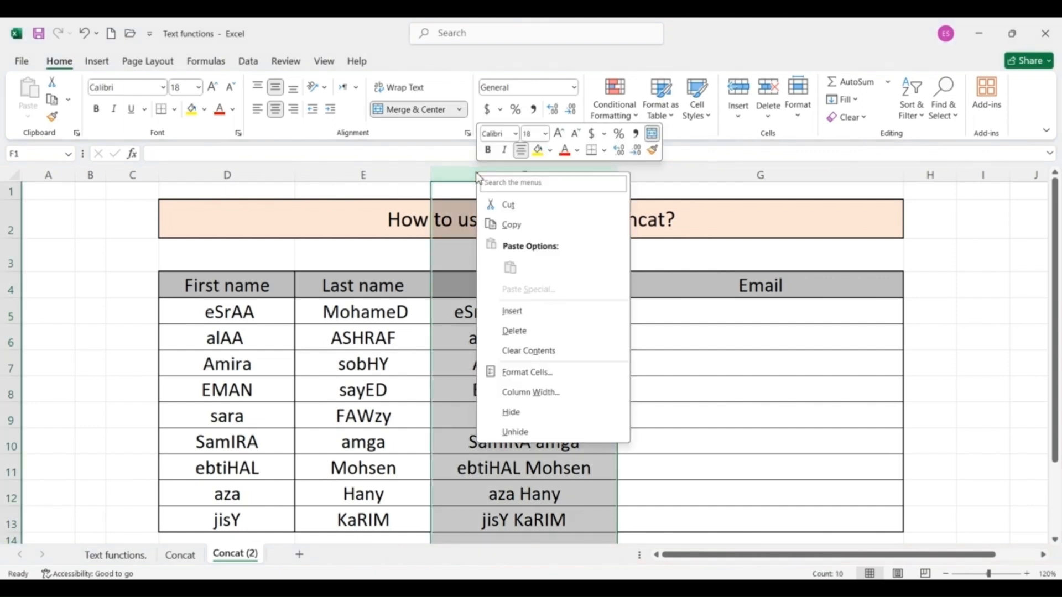
{"action": "left_click", "coordinate": [503, 308]}
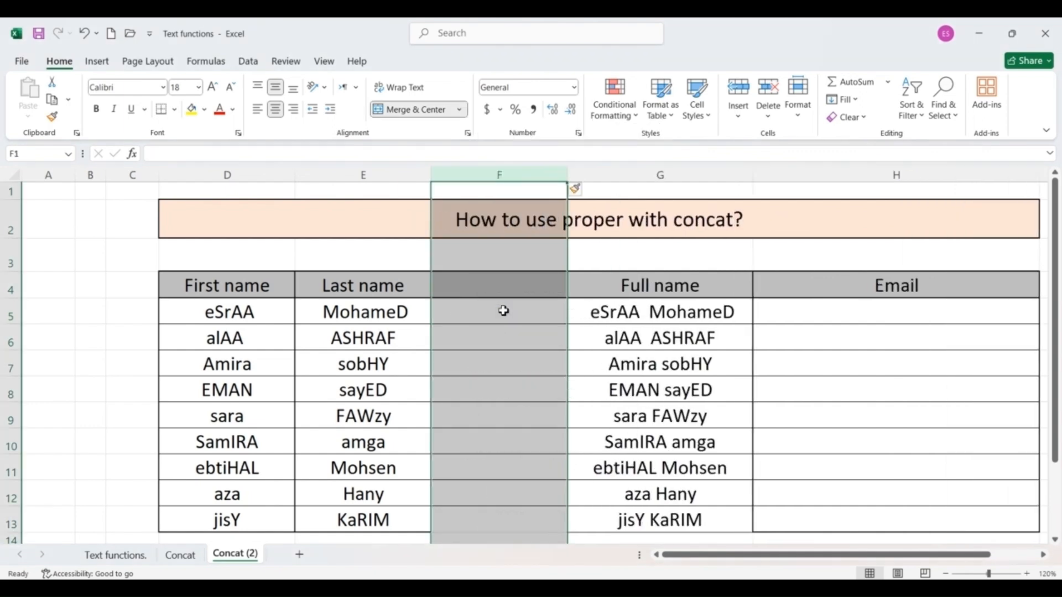
{"action": "left_click", "coordinate": [362, 171]}
{"action": "right_click", "coordinate": [362, 171]}
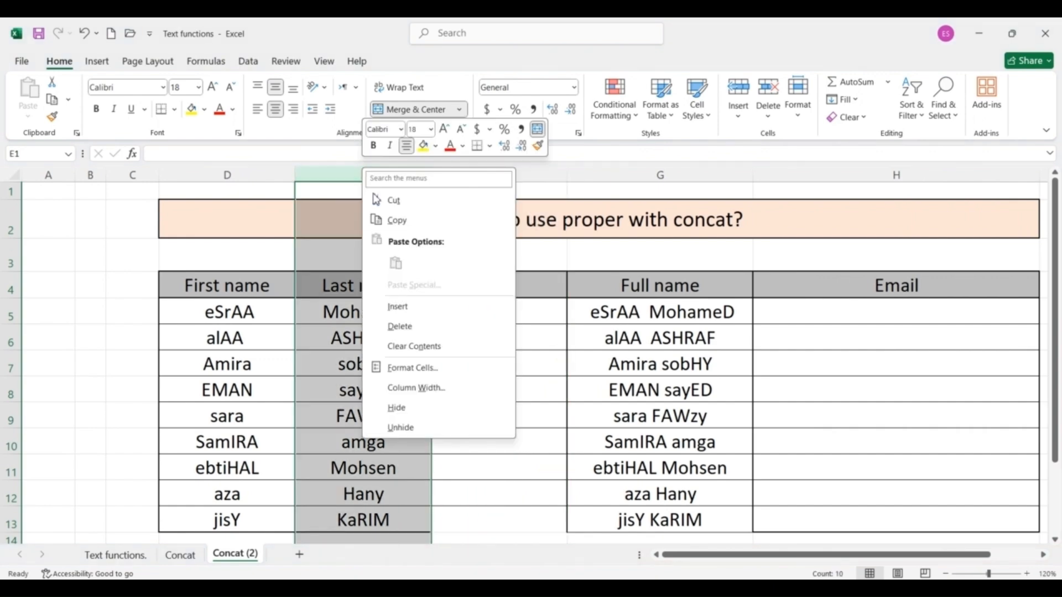
{"action": "left_click", "coordinate": [427, 317]}
Convert the first names to proper case with =PROPER(D5) in E5, filling the formula down through E13
{"action": "left_click", "coordinate": [363, 314]}
{"action": "type", "text": "="}
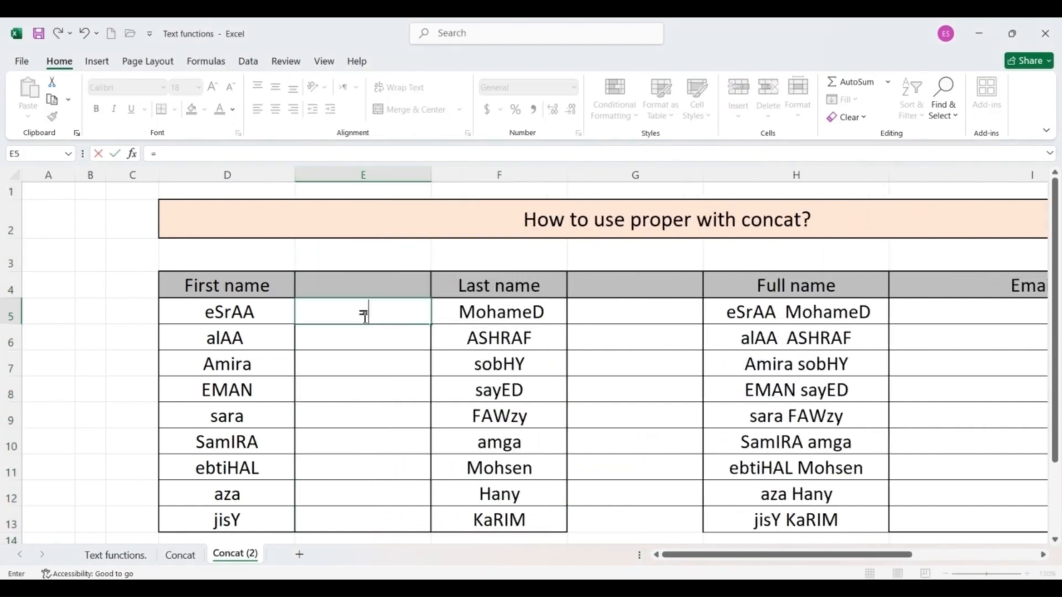
{"action": "type", "text": "pro"}
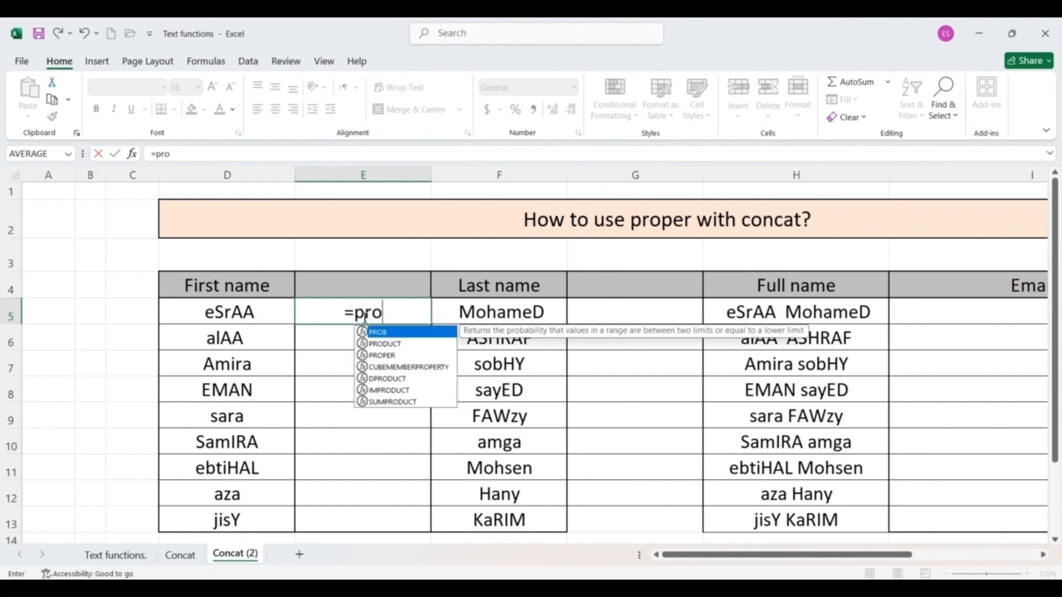
{"action": "type", "text": "per"}
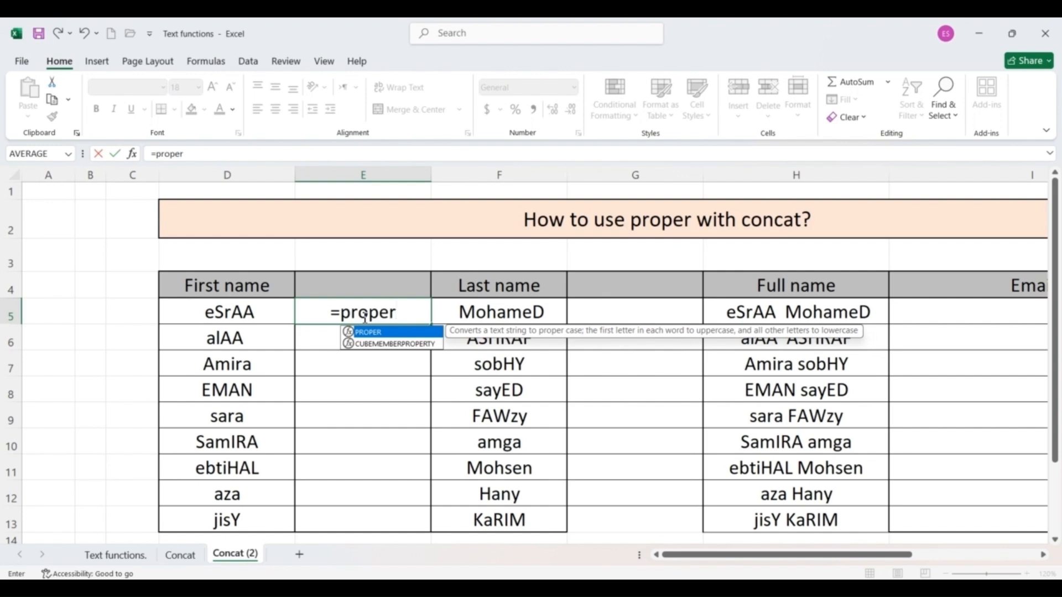
{"action": "key", "text": "Tab"}
{"action": "type", "text": "("}
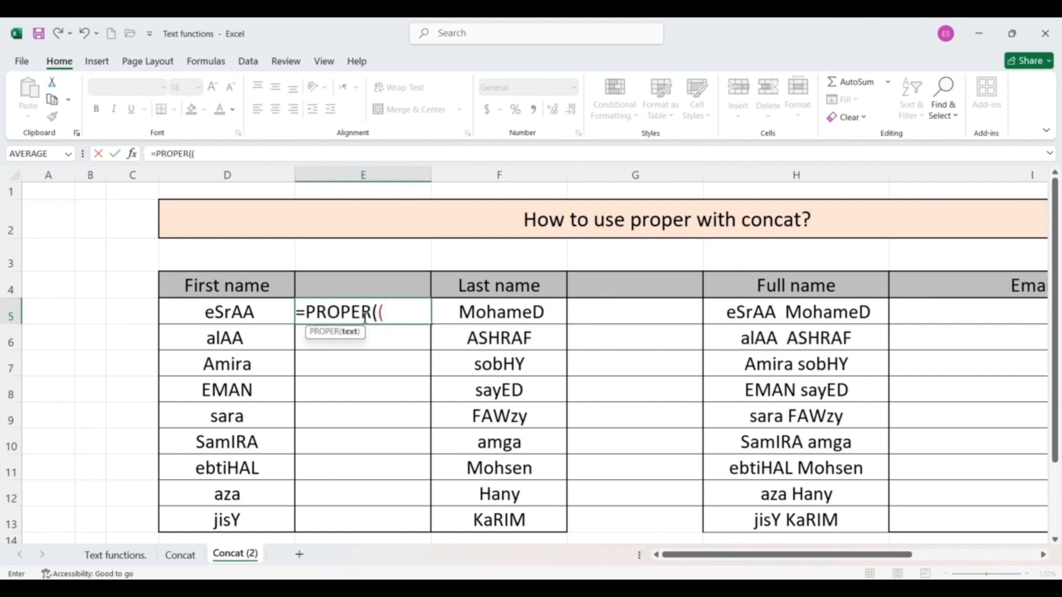
{"action": "key", "text": "BackSpace"}
{"action": "left_click", "coordinate": [265, 318]}
{"action": "type", "text": ")"}
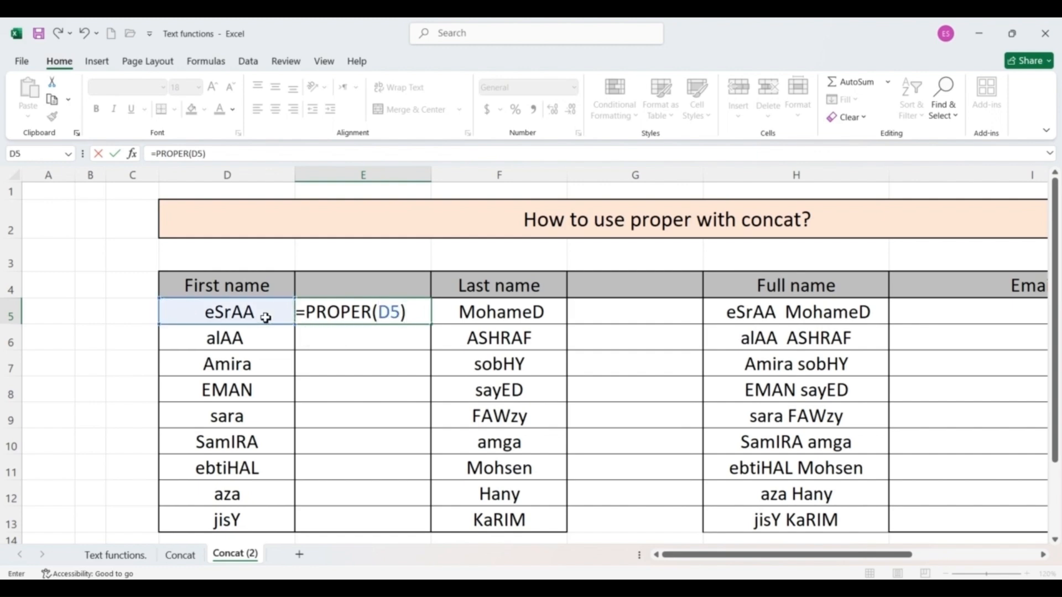
{"action": "key", "text": "Return"}
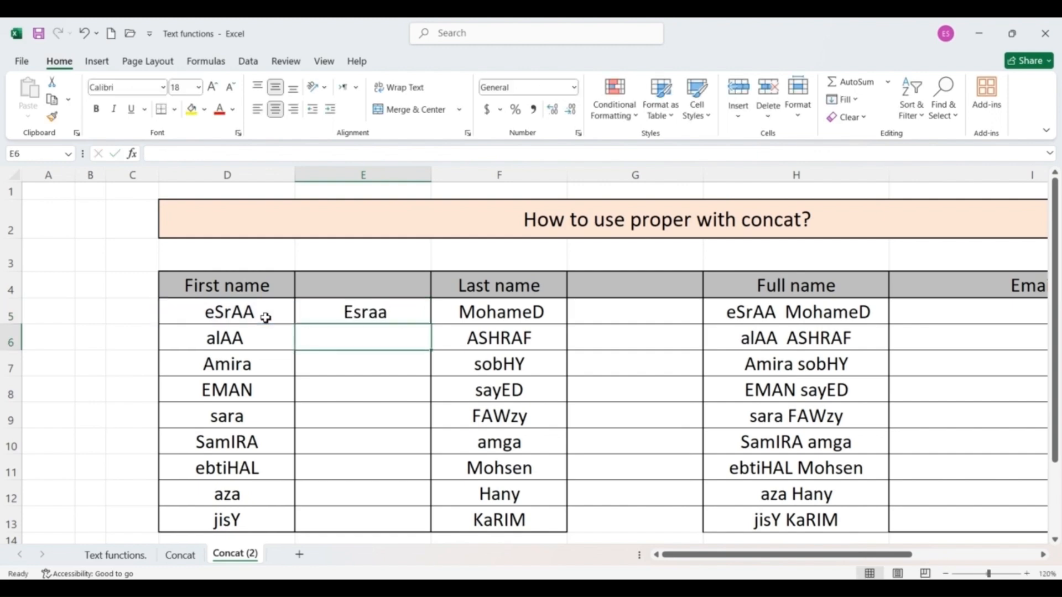
{"action": "left_click", "coordinate": [397, 319]}
{"action": "left_click_drag", "start_coordinate": [431, 326], "coordinate": [406, 526]}
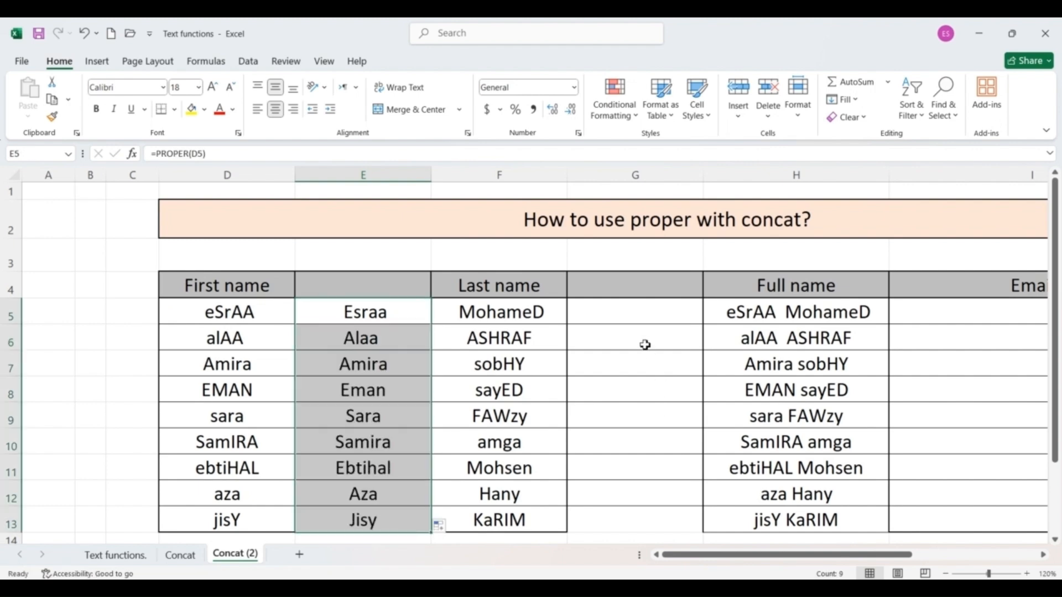
Convert the last names to proper case with =PROPER(F5) in G5, filling the formula down through G13
{"action": "left_click", "coordinate": [622, 316]}
{"action": "type", "text": "="}
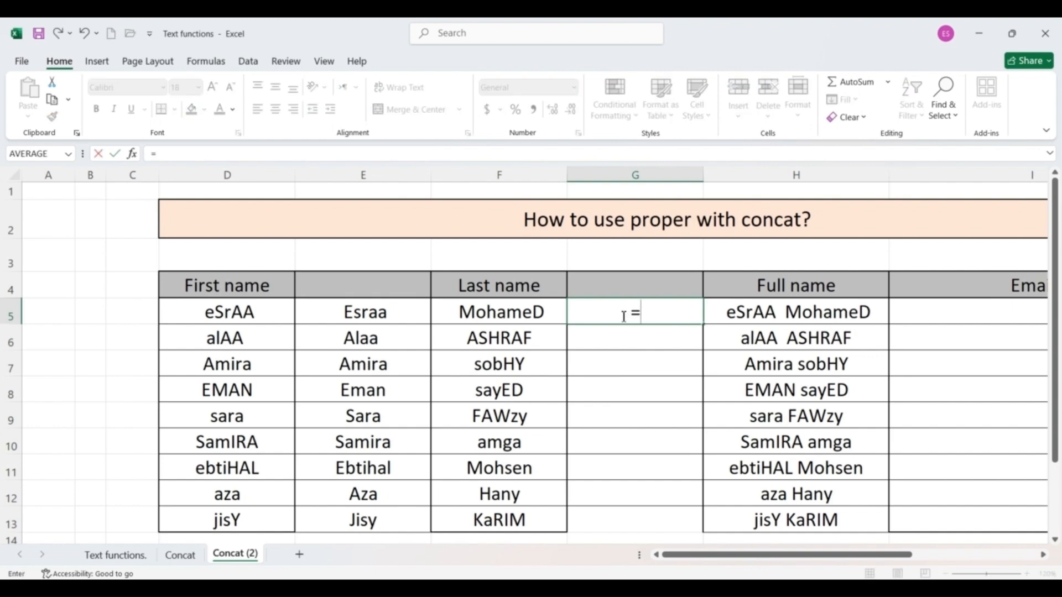
{"action": "type", "text": "proper"}
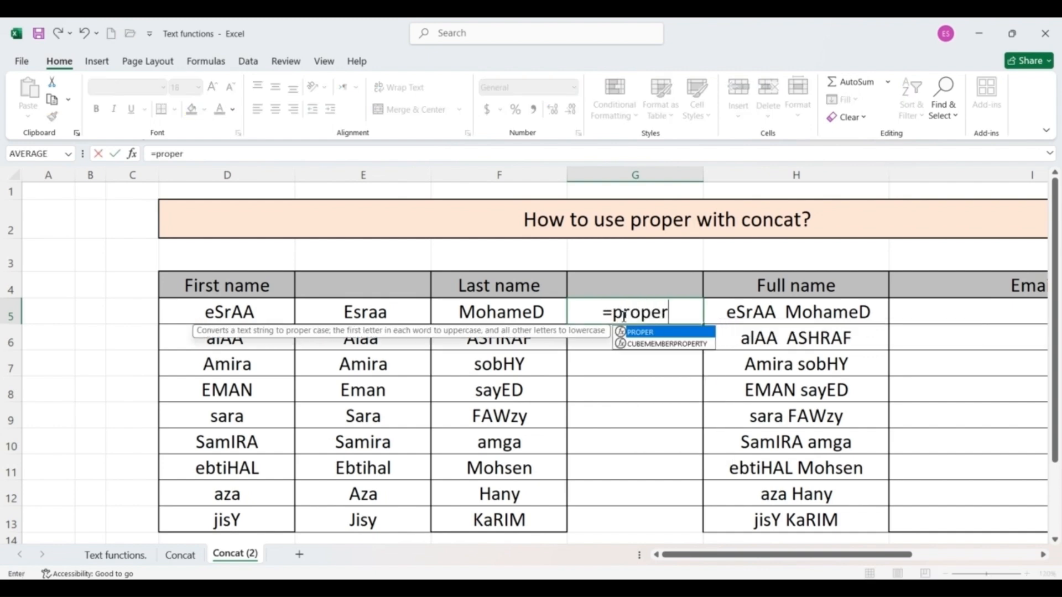
{"action": "key", "text": "Tab"}
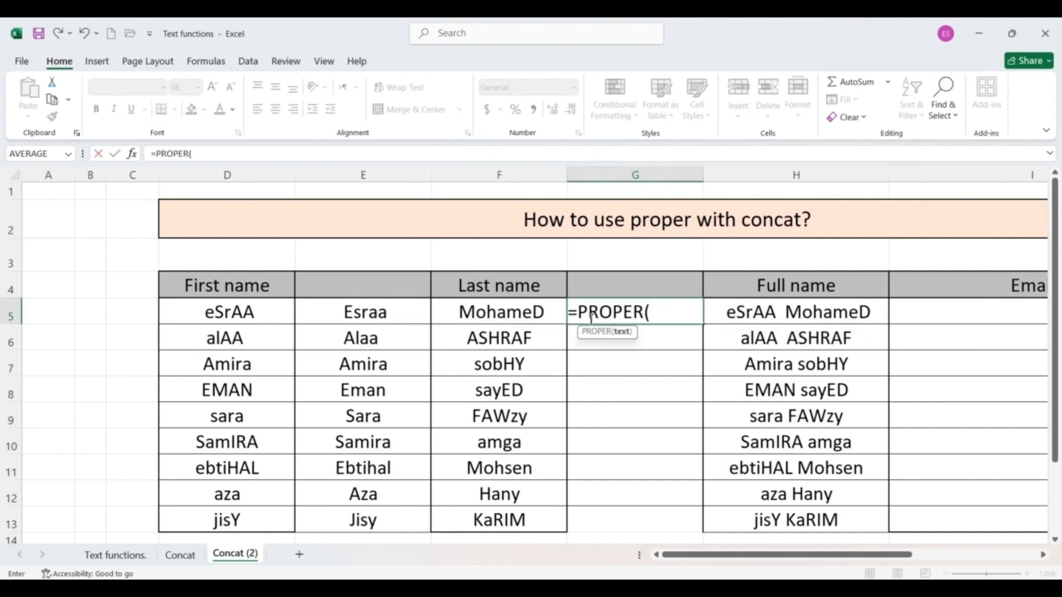
{"action": "left_click", "coordinate": [507, 308]}
{"action": "type", "text": ")"}
{"action": "key", "text": "Return"}
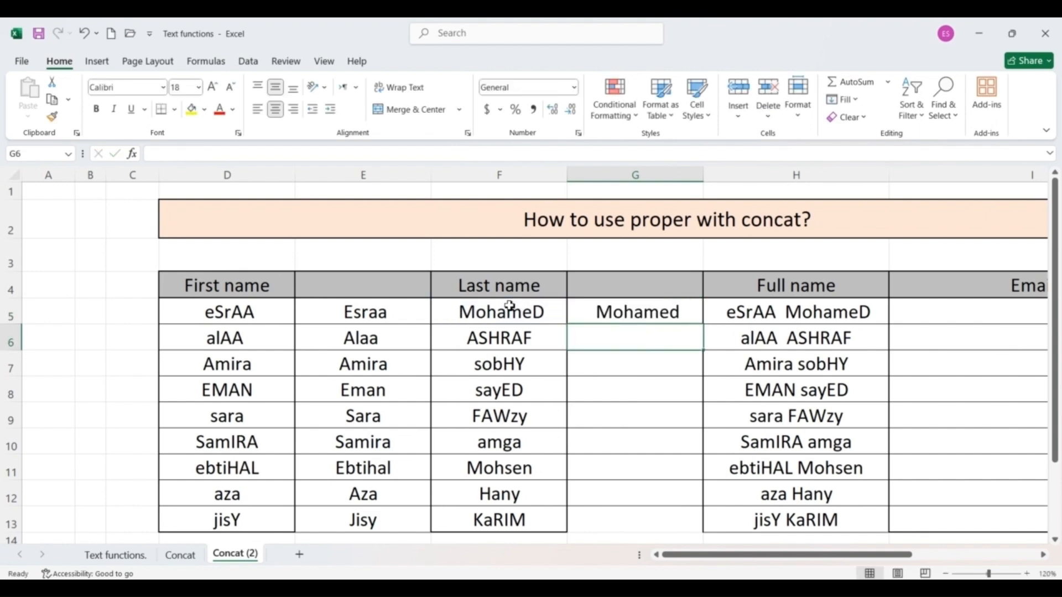
{"action": "left_click", "coordinate": [656, 322]}
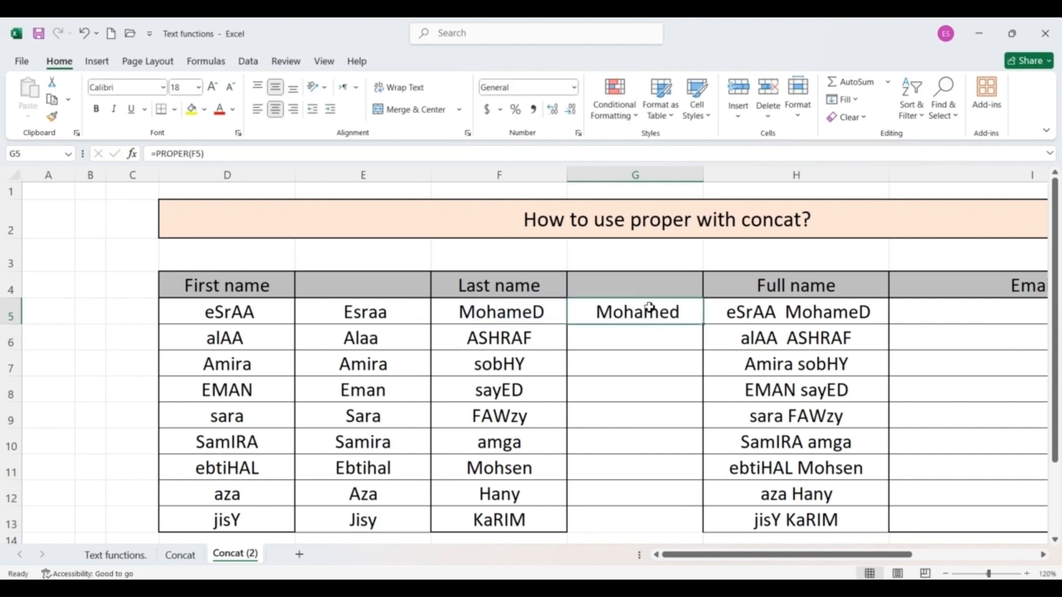
{"action": "left_click_drag", "start_coordinate": [702, 327], "coordinate": [681, 523]}
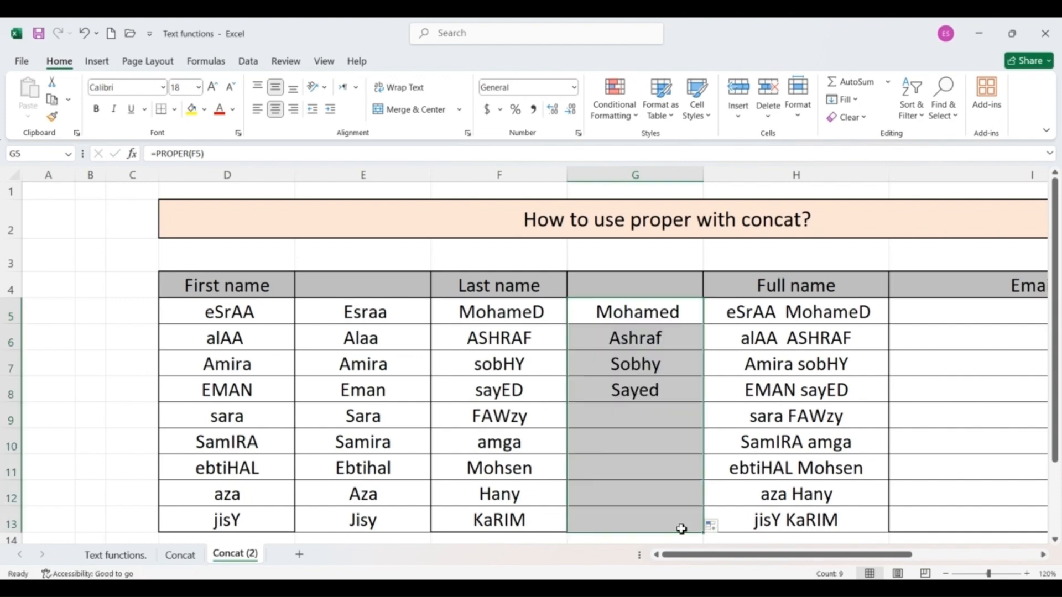
Highlight the proper-case names in G5:G13 and E5:E13 with a yellow fill
{"action": "left_click", "coordinate": [596, 321]}
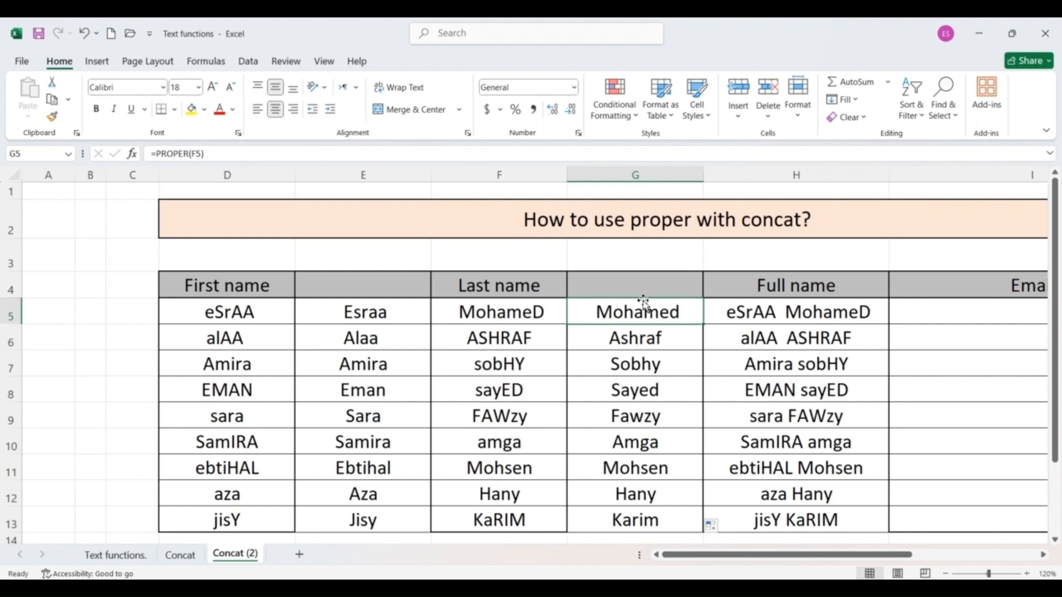
{"action": "left_click_drag", "start_coordinate": [627, 376], "coordinate": [623, 519]}
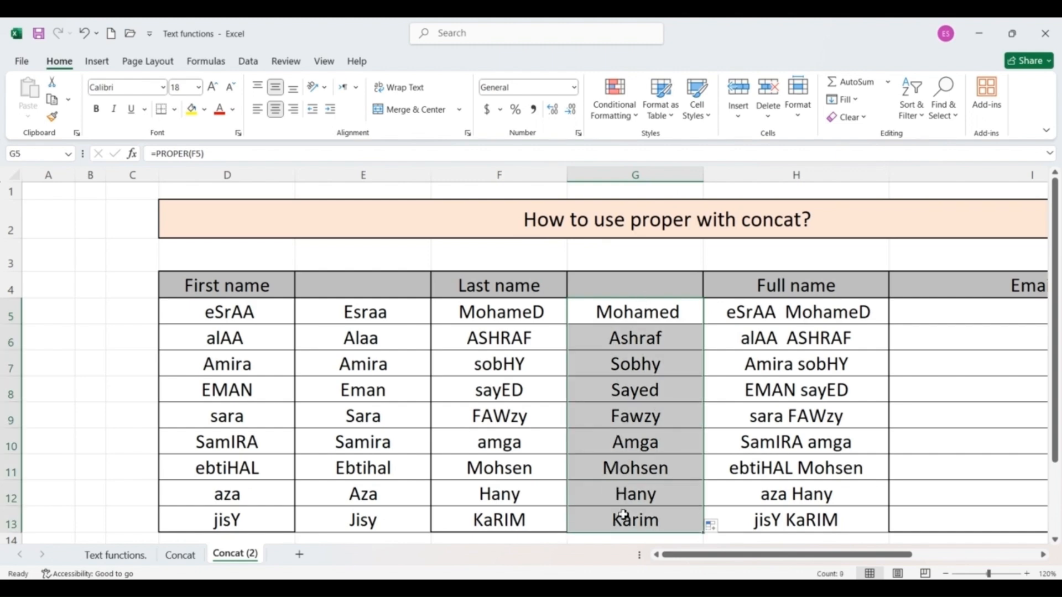
{"action": "left_click", "coordinate": [192, 109]}
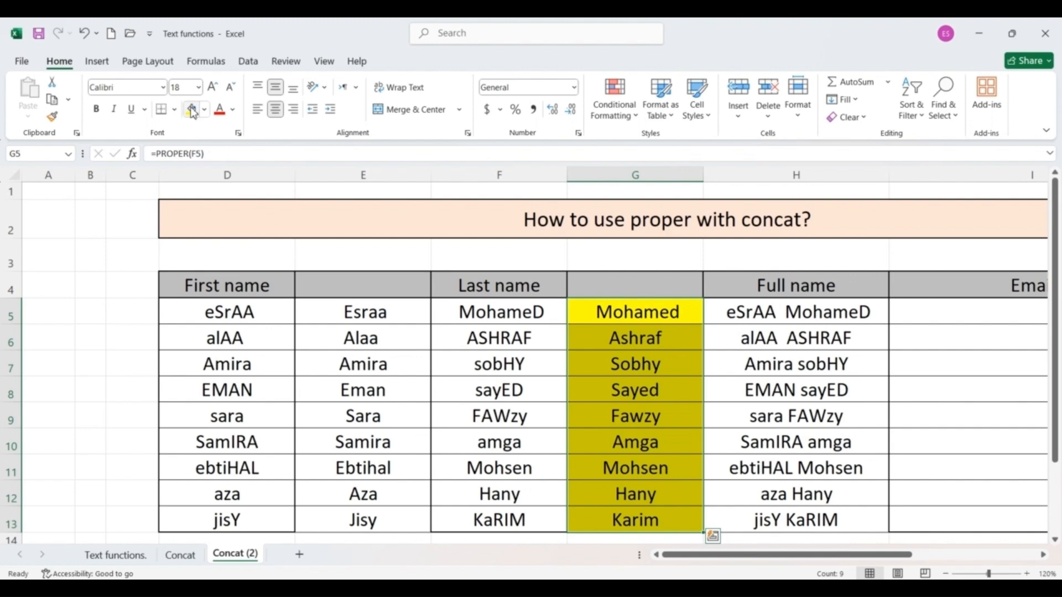
{"action": "left_click_drag", "start_coordinate": [354, 310], "coordinate": [310, 511]}
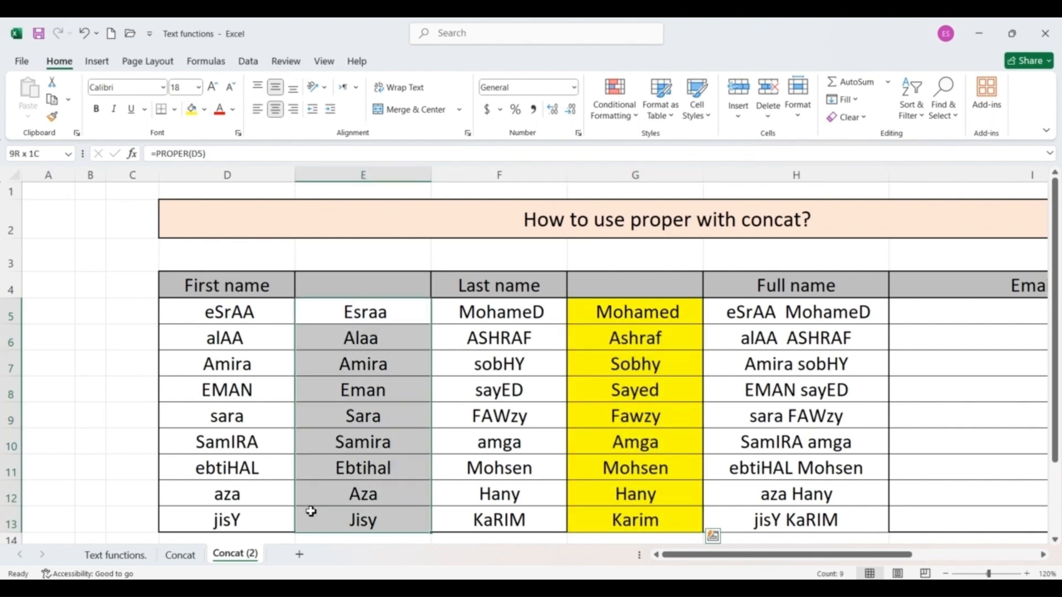
{"action": "left_click", "coordinate": [192, 110]}
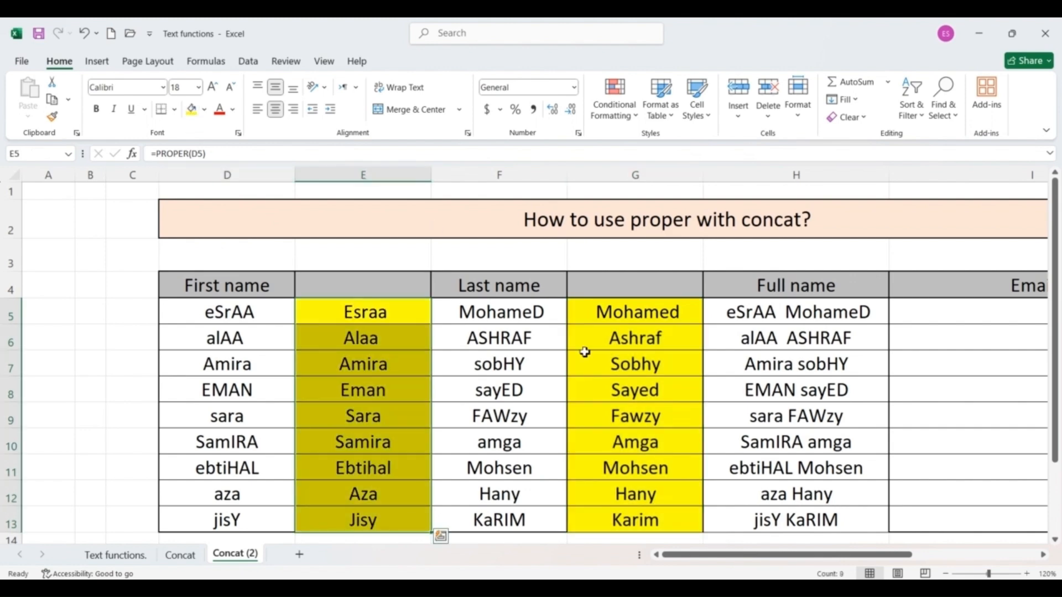
Clear the old CONCAT formulas from the Full name cells H5:H13 and select H5
{"action": "left_click", "coordinate": [792, 308]}
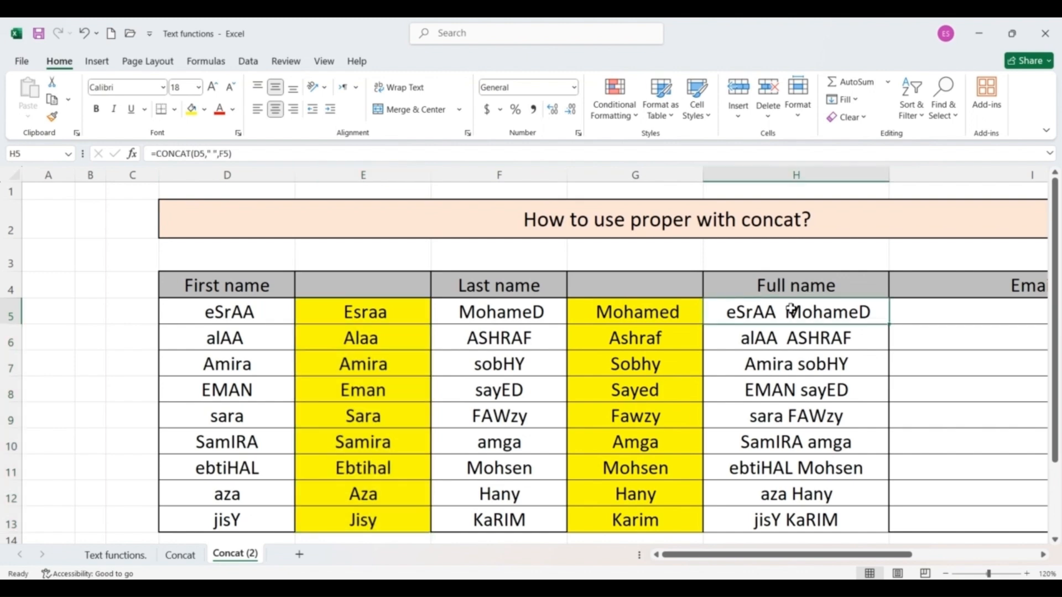
{"action": "left_click_drag", "start_coordinate": [791, 309], "coordinate": [787, 520]}
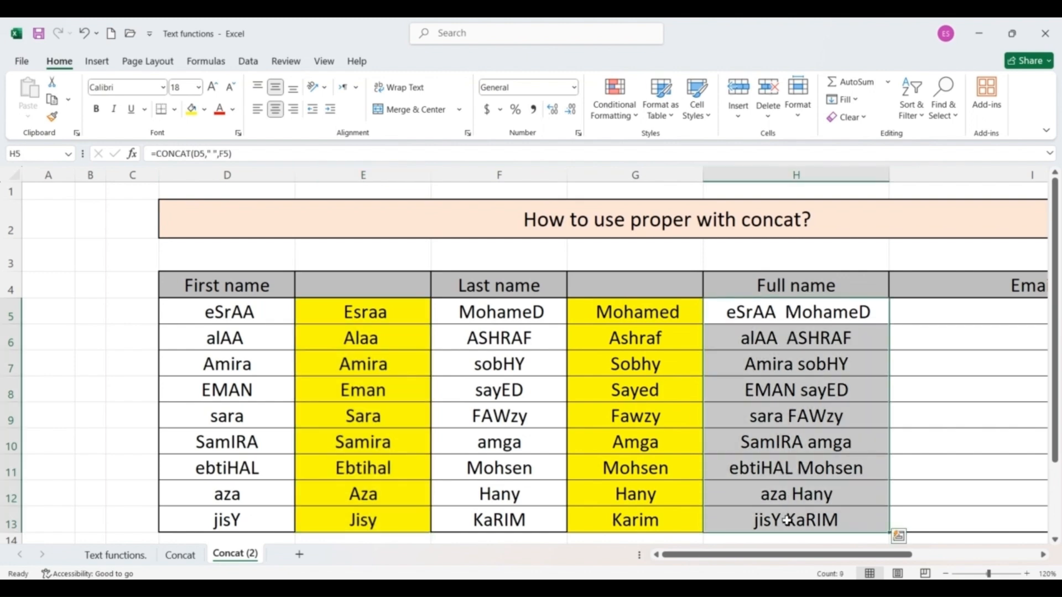
{"action": "key", "text": "Delete"}
{"action": "left_click", "coordinate": [766, 305]}
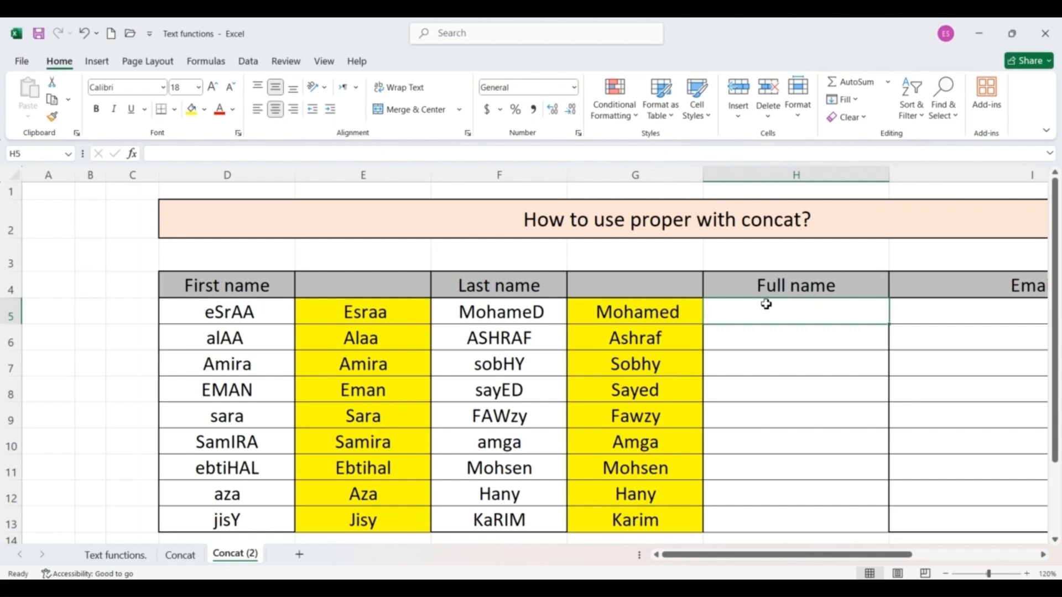
Combine the proper-case names with =CONCAT(E5," ",G5) in H5, filling the formula down through H13
{"action": "type", "text": "=conc"}
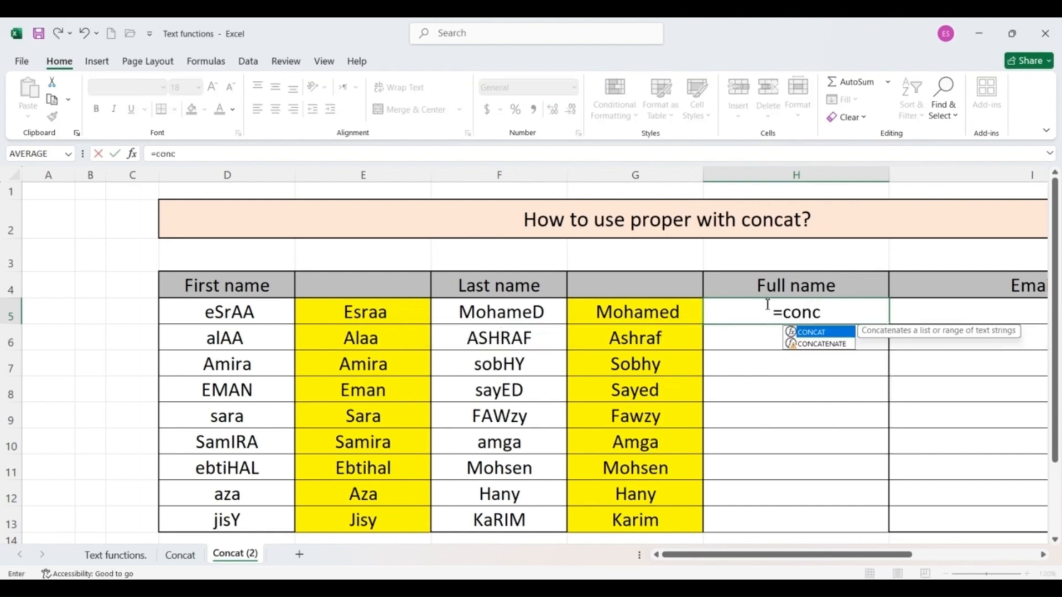
{"action": "key", "text": "Tab"}
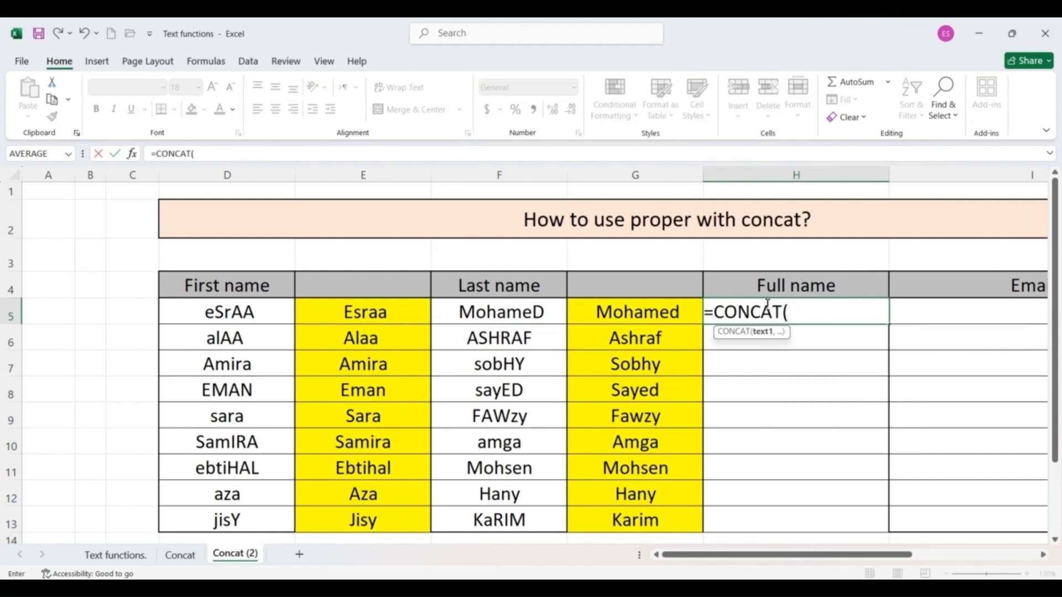
{"action": "left_click", "coordinate": [376, 315]}
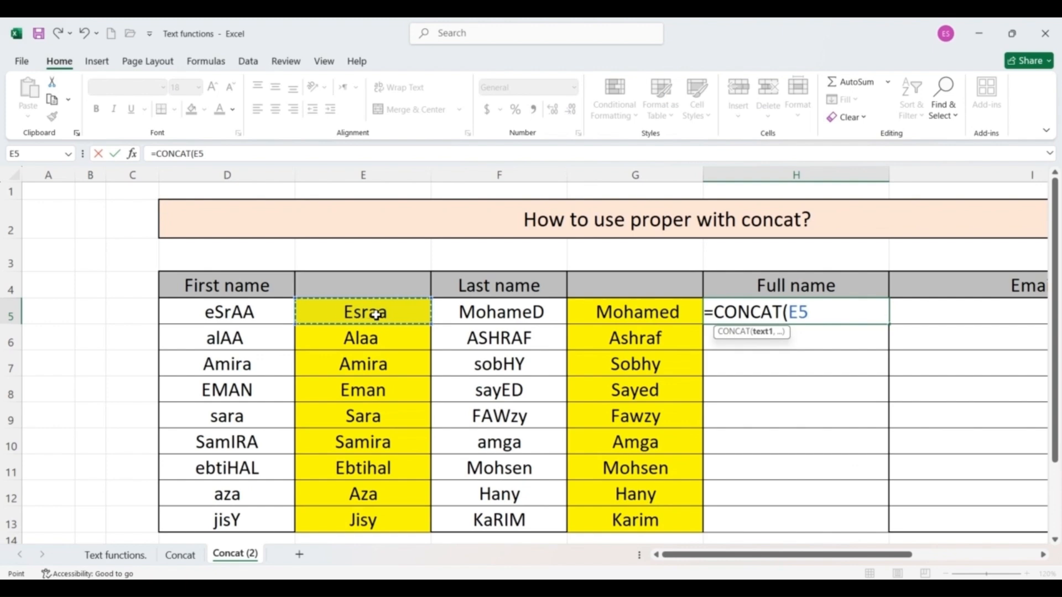
{"action": "type", "text": ","}
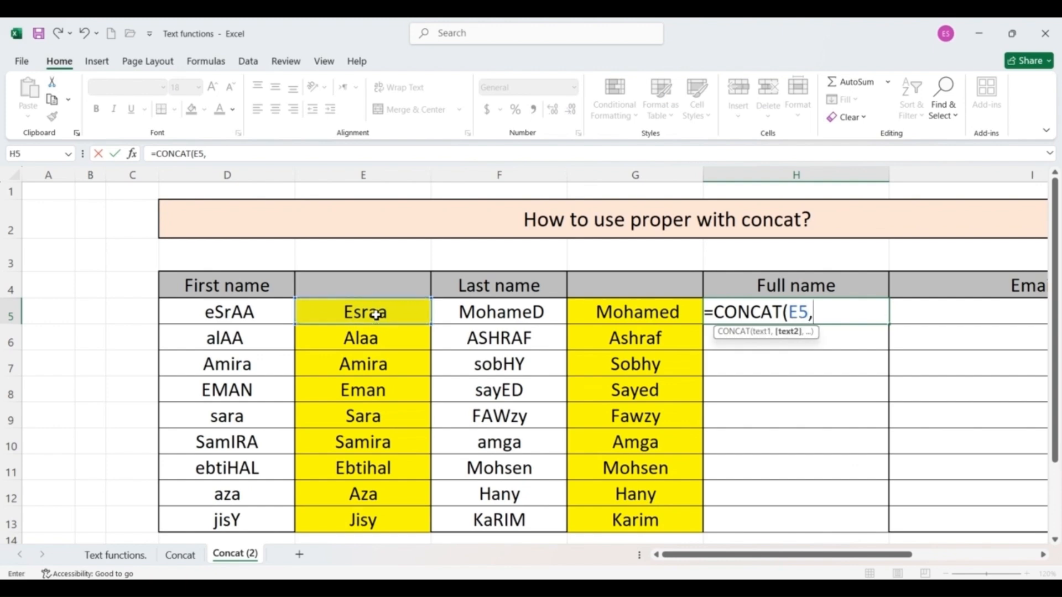
{"action": "type", "text": "\" \","}
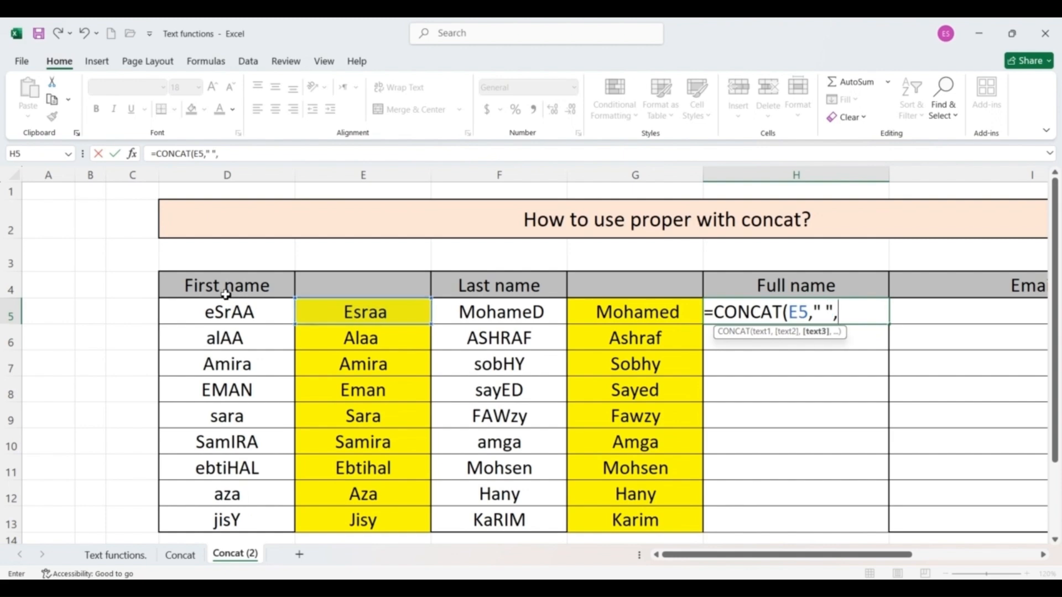
{"action": "left_click", "coordinate": [675, 326]}
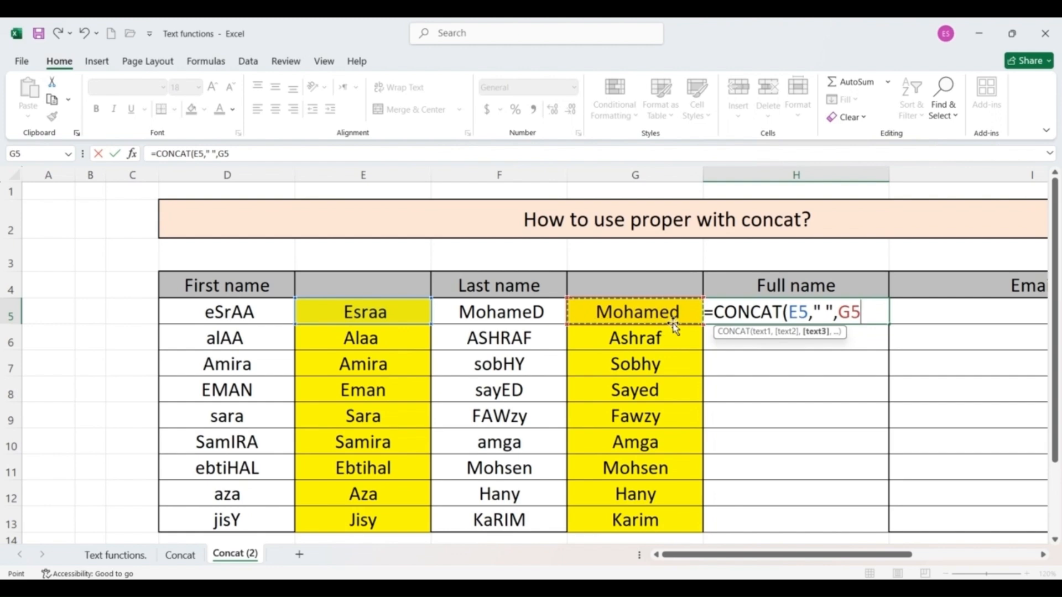
{"action": "type", "text": ")"}
{"action": "key", "text": "Return"}
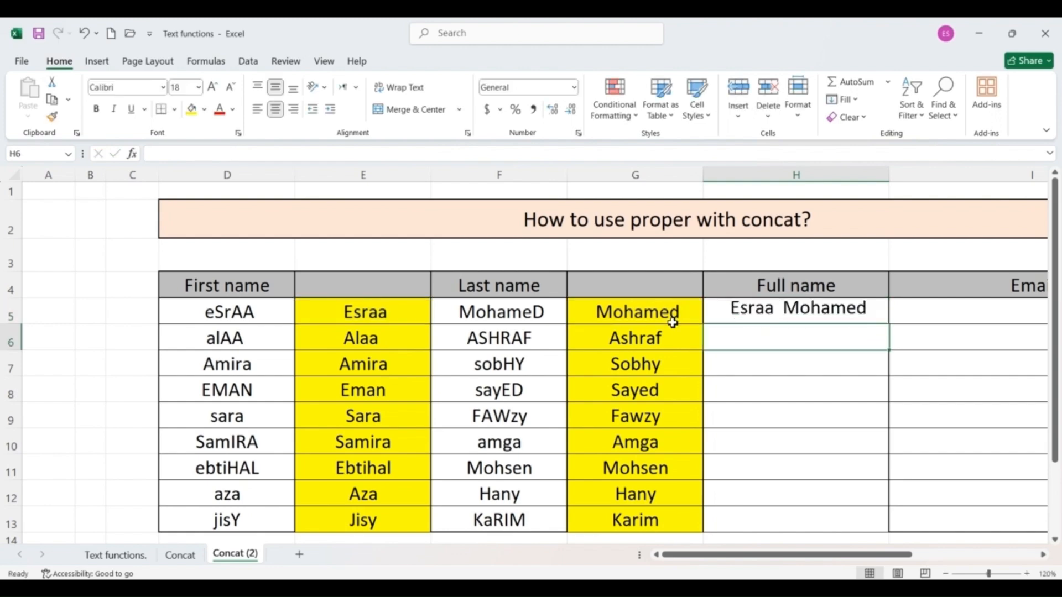
{"action": "left_click", "coordinate": [860, 320]}
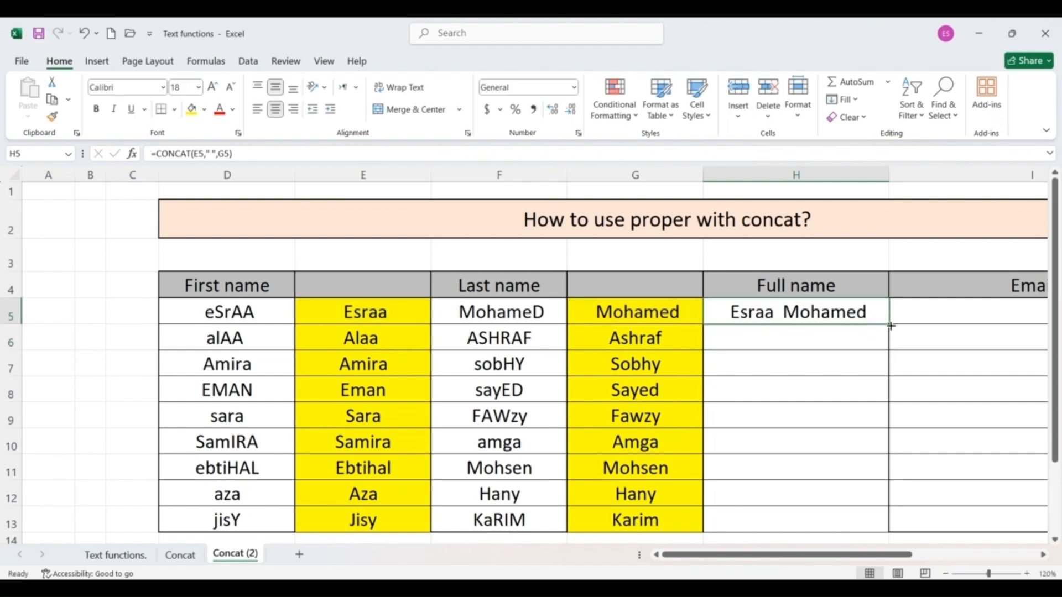
{"action": "left_click_drag", "start_coordinate": [888, 325], "coordinate": [867, 532]}
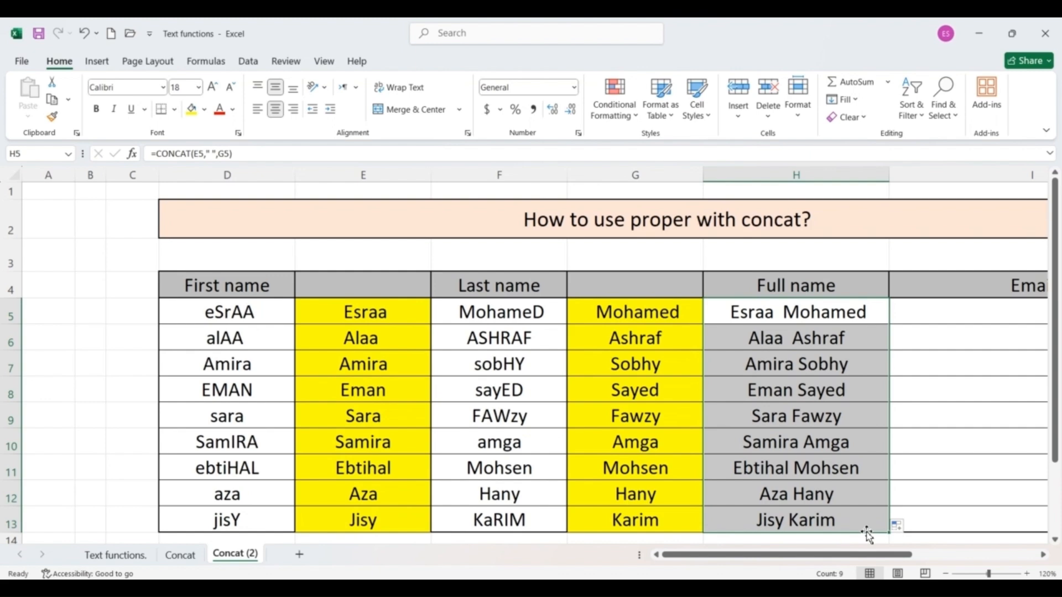
Clear the Full name formulas in H5:H13 and delete the yellow helper columns G and E
{"action": "left_click_drag", "start_coordinate": [758, 317], "coordinate": [743, 517]}
{"action": "key", "text": "Delete"}
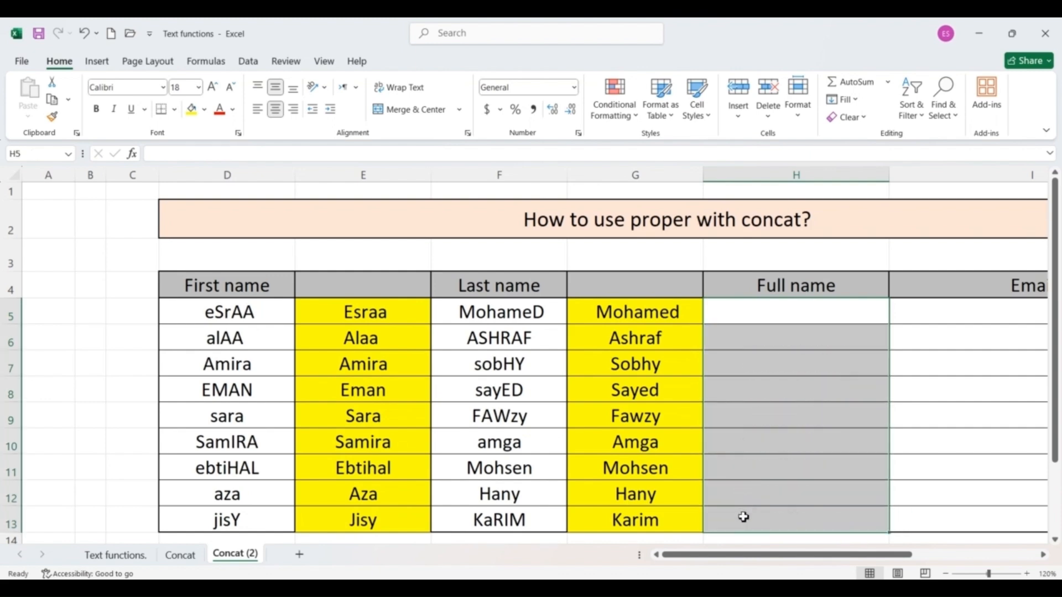
{"action": "right_click", "coordinate": [642, 170]}
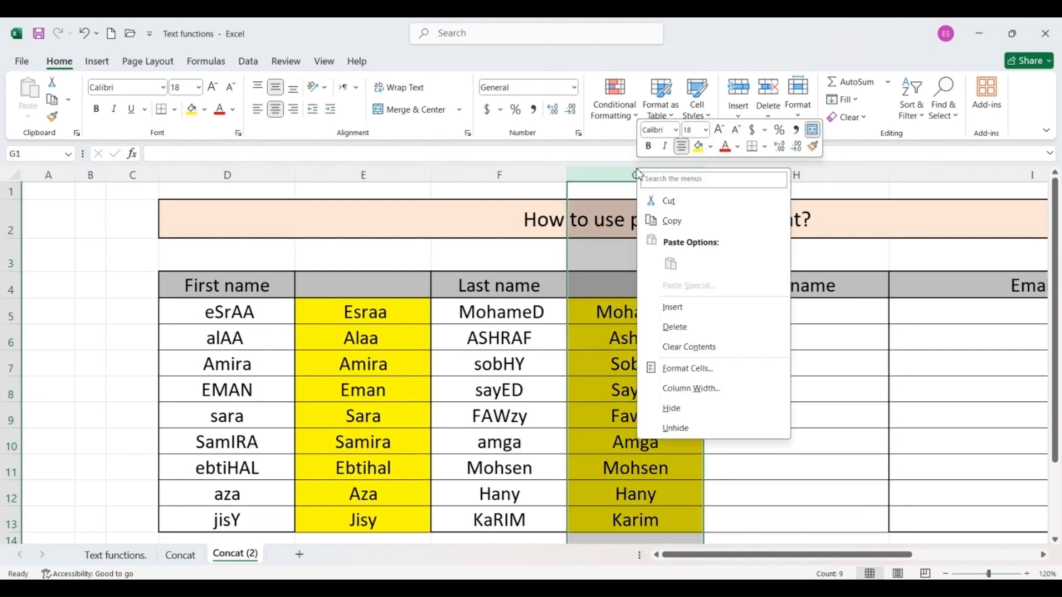
{"action": "left_click", "coordinate": [668, 330]}
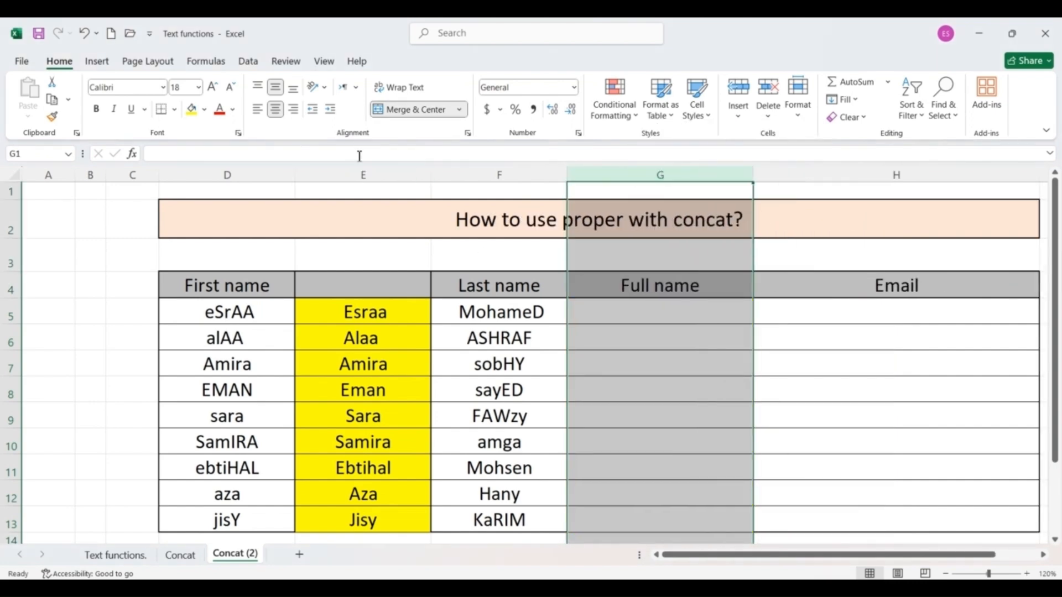
{"action": "right_click", "coordinate": [366, 174]}
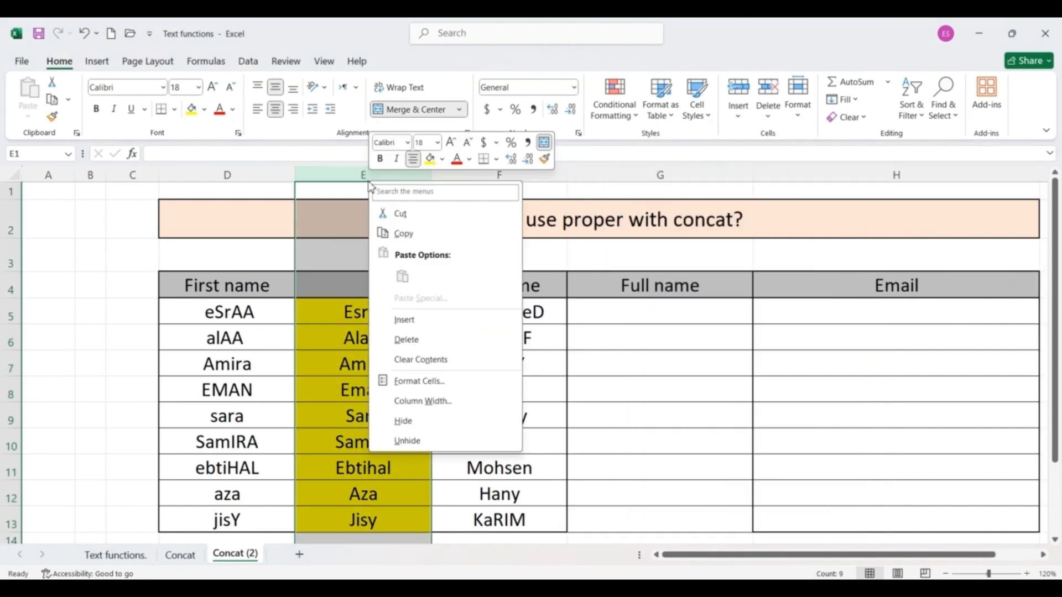
{"action": "left_click", "coordinate": [391, 339]}
Join the original first and last names in Full name cell F5 with =CONCAT(D5," ",E5)
{"action": "left_click", "coordinate": [515, 313]}
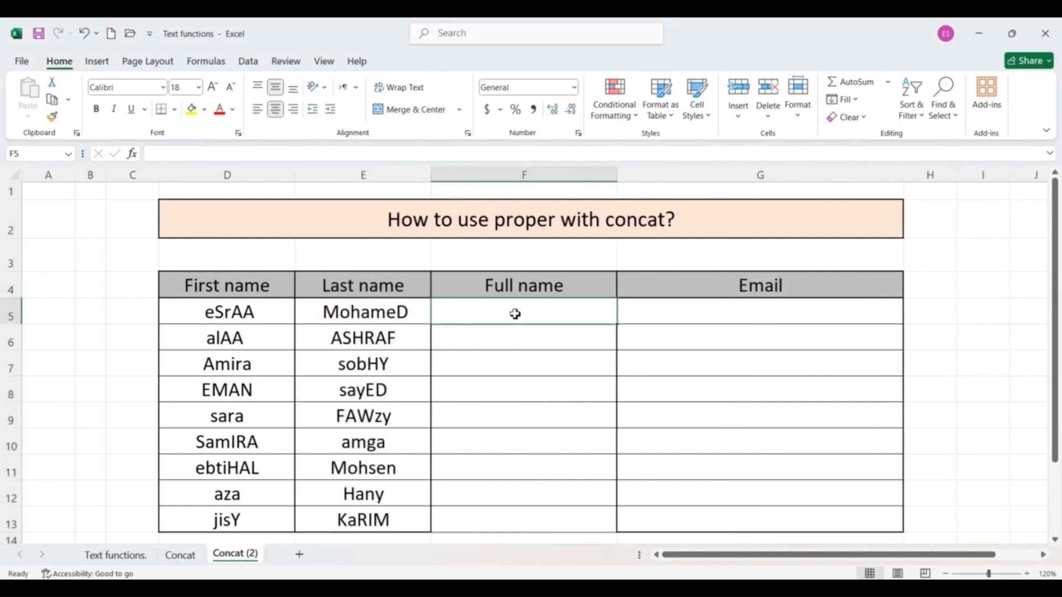
{"action": "type", "text": "=conc"}
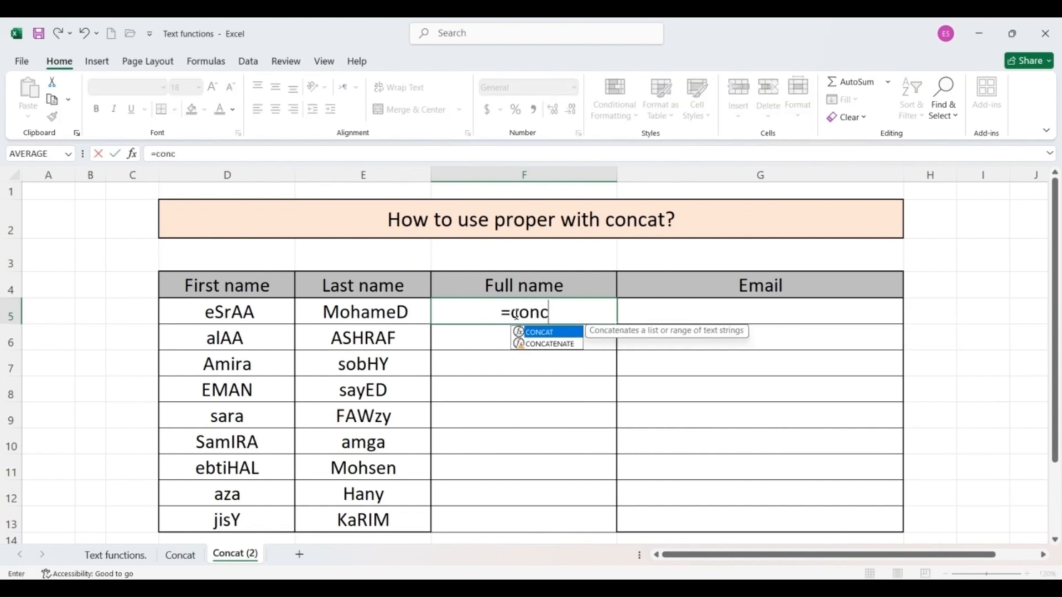
{"action": "key", "text": "Tab"}
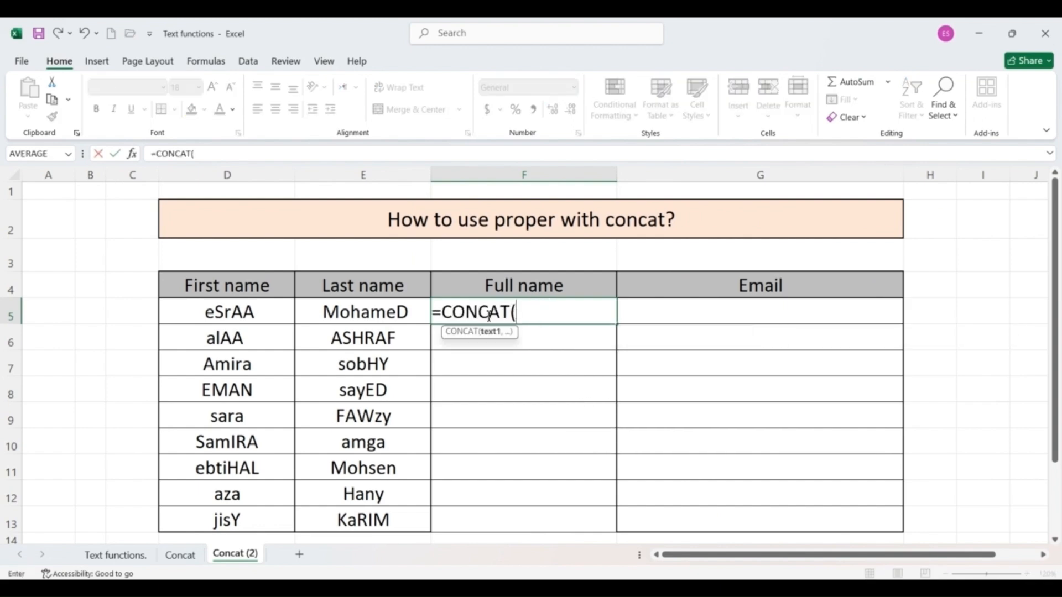
{"action": "left_click", "coordinate": [230, 313]}
{"action": "type", "text": ","}
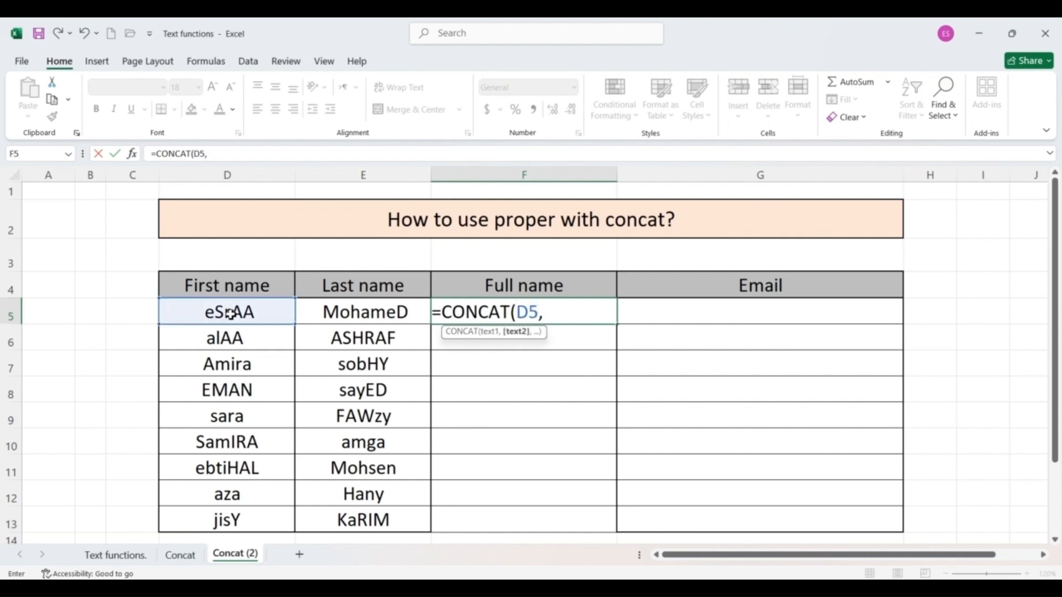
{"action": "type", "text": "\" \","}
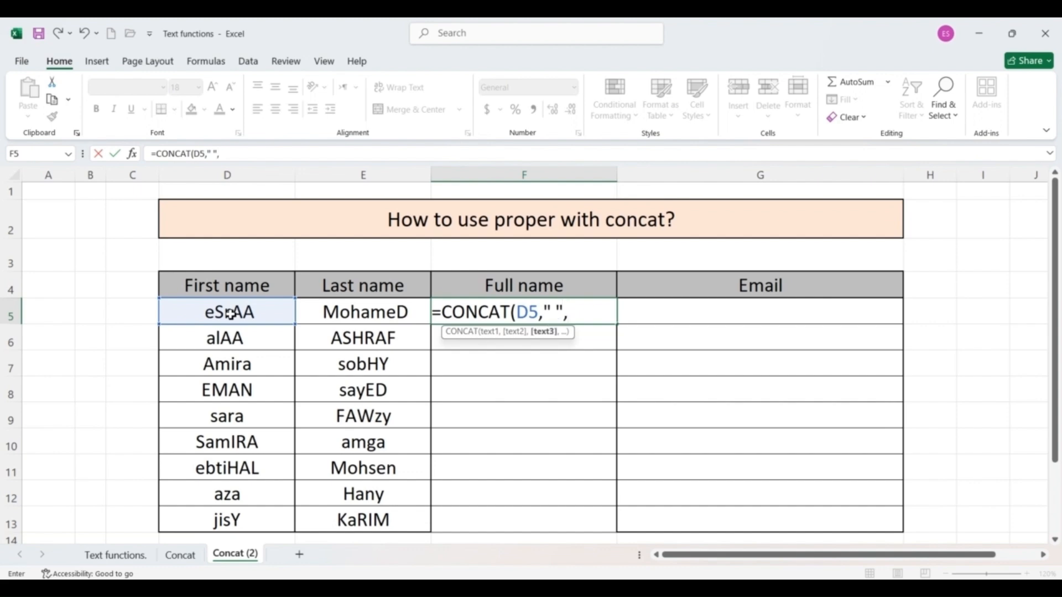
{"action": "left_click", "coordinate": [390, 315]}
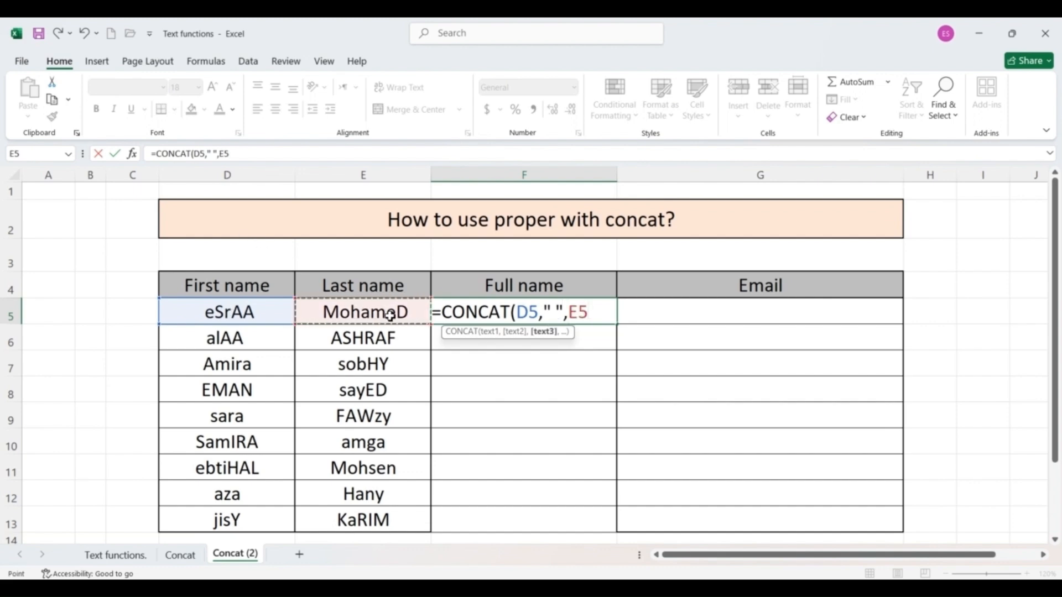
{"action": "type", "text": ")"}
{"action": "key", "text": "ctrl+Return"}
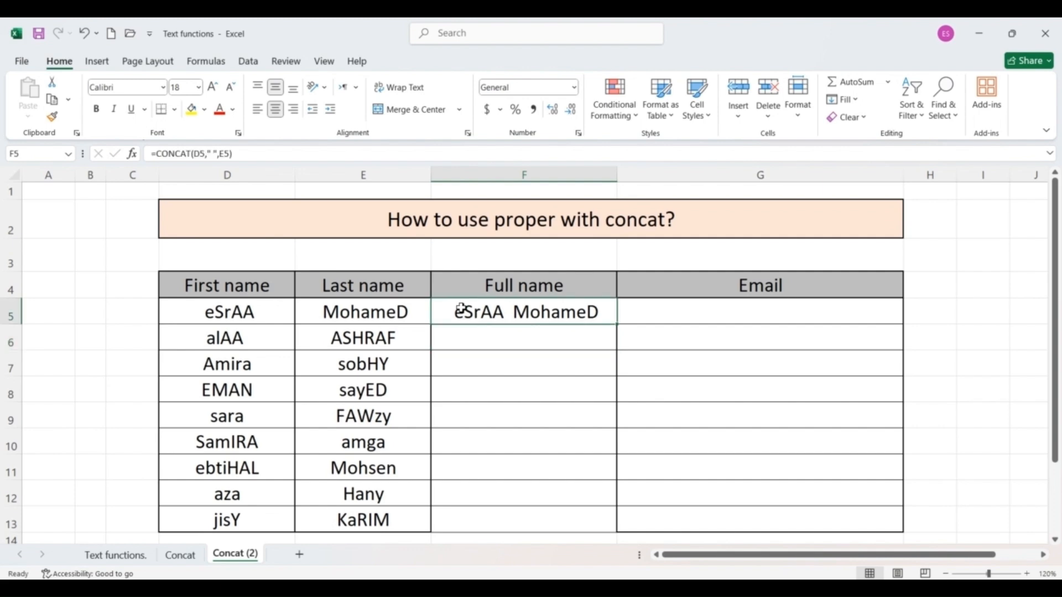
Wrap the F5 formula in PROPER as =PROPER(CONCAT(D5," ",E5)) and fill it down through F13
{"action": "double_click", "coordinate": [461, 308]}
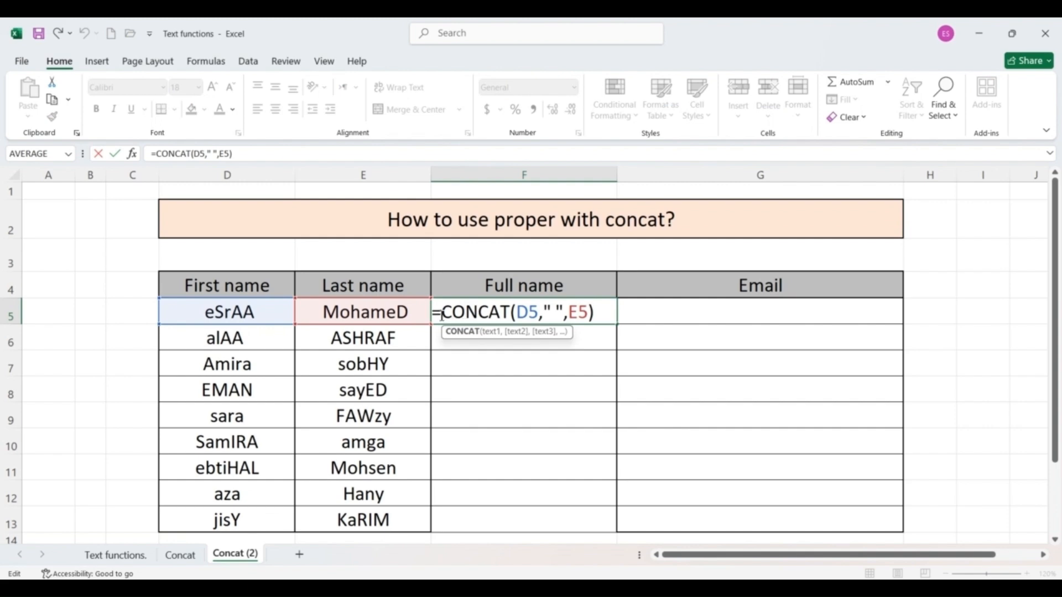
{"action": "left_click", "coordinate": [442, 314]}
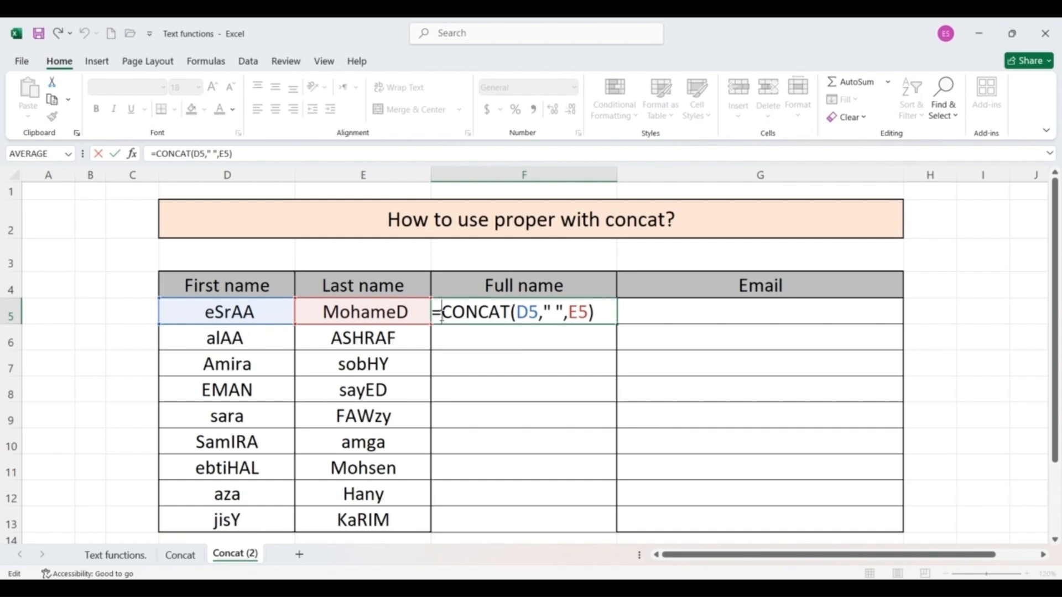
{"action": "type", "text": "pro"}
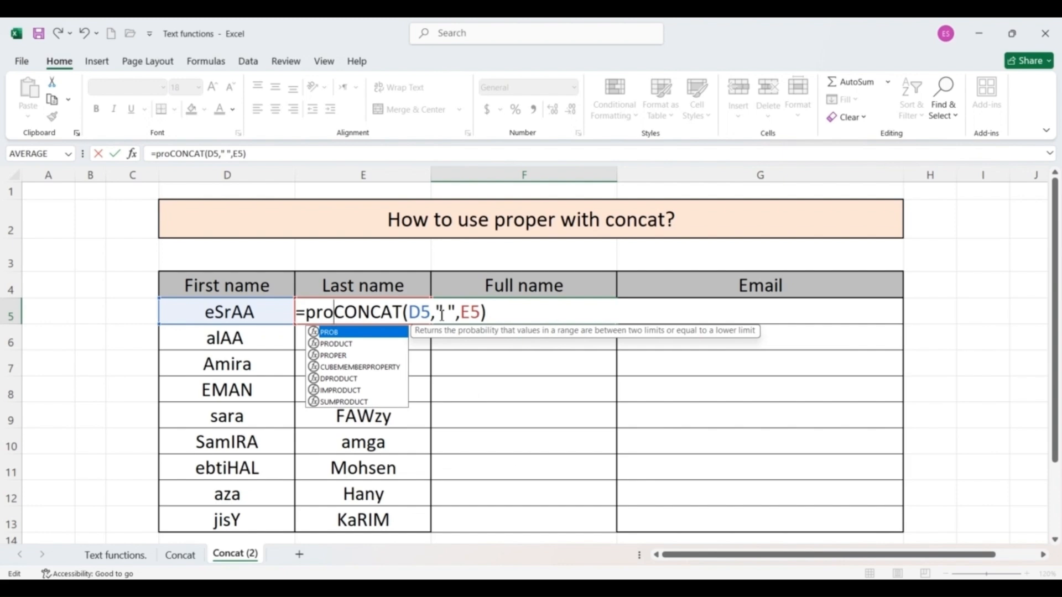
{"action": "type", "text": "p"}
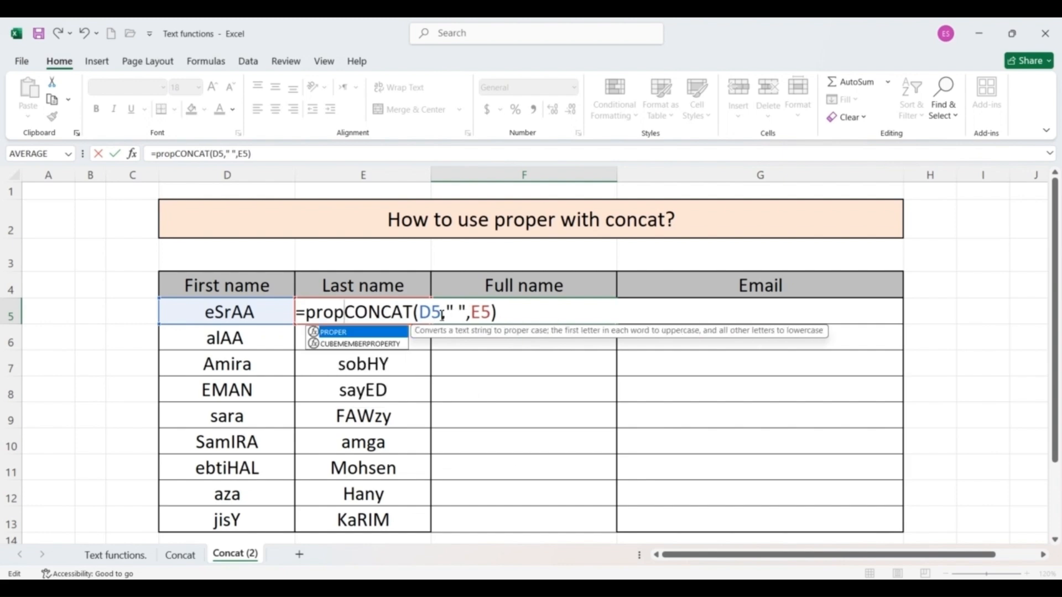
{"action": "key", "text": "Tab"}
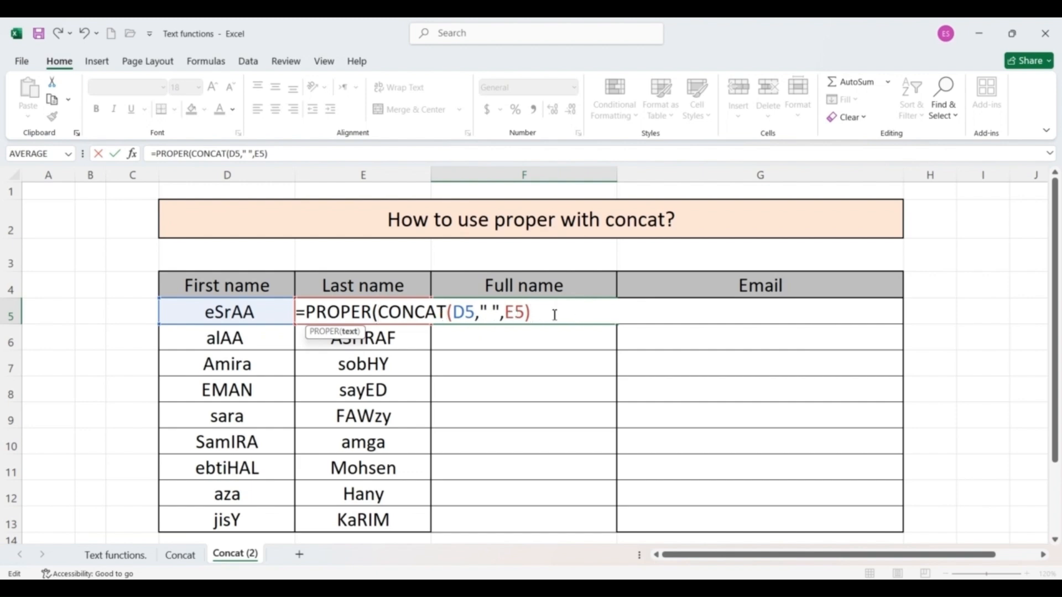
{"action": "type", "text": ")"}
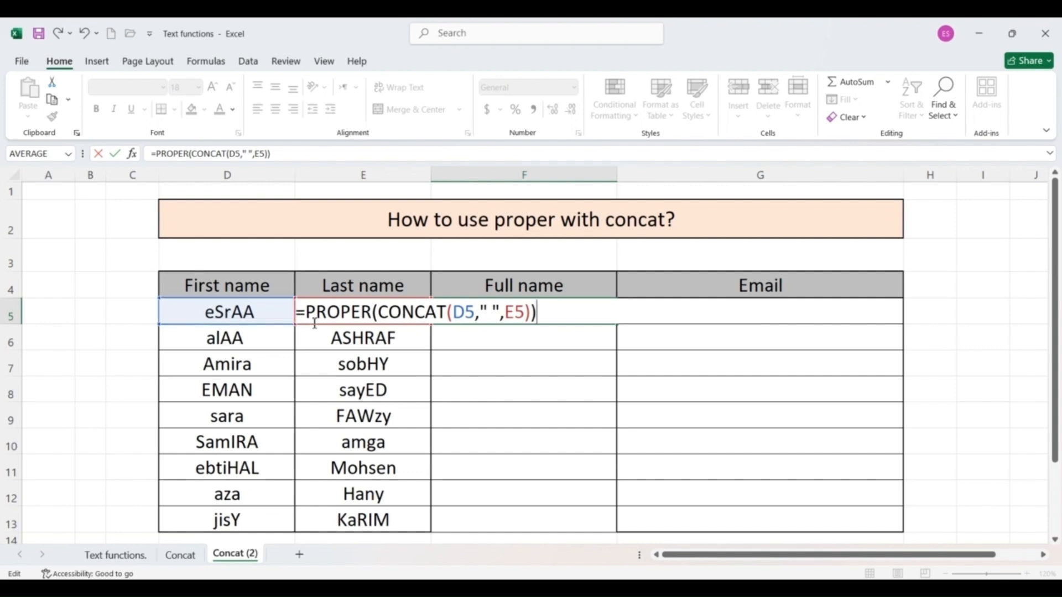
{"action": "key", "text": "Return"}
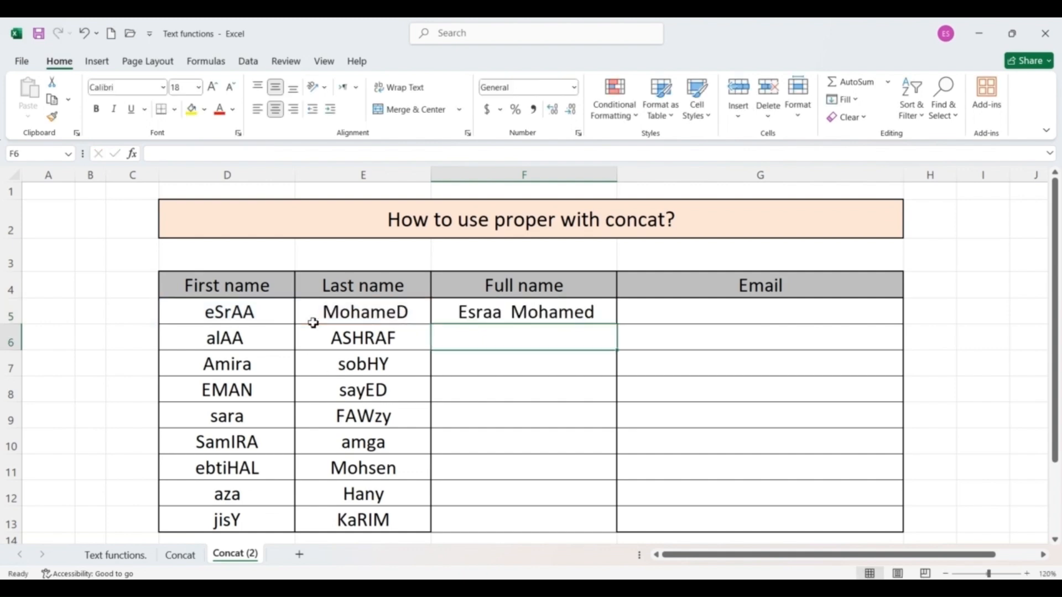
{"action": "left_click", "coordinate": [471, 314]}
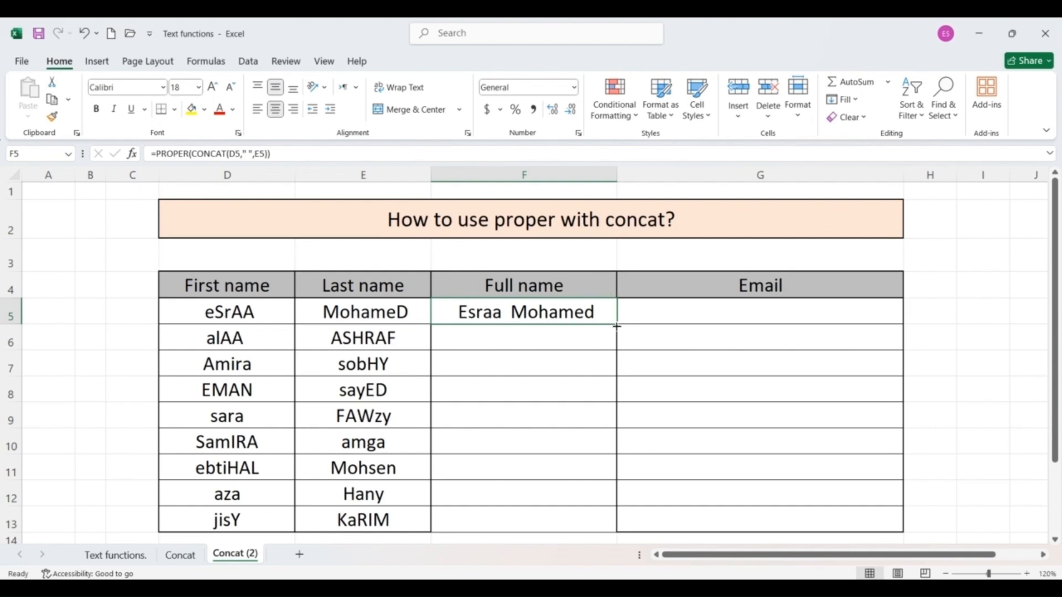
{"action": "left_click_drag", "start_coordinate": [616, 326], "coordinate": [610, 526]}
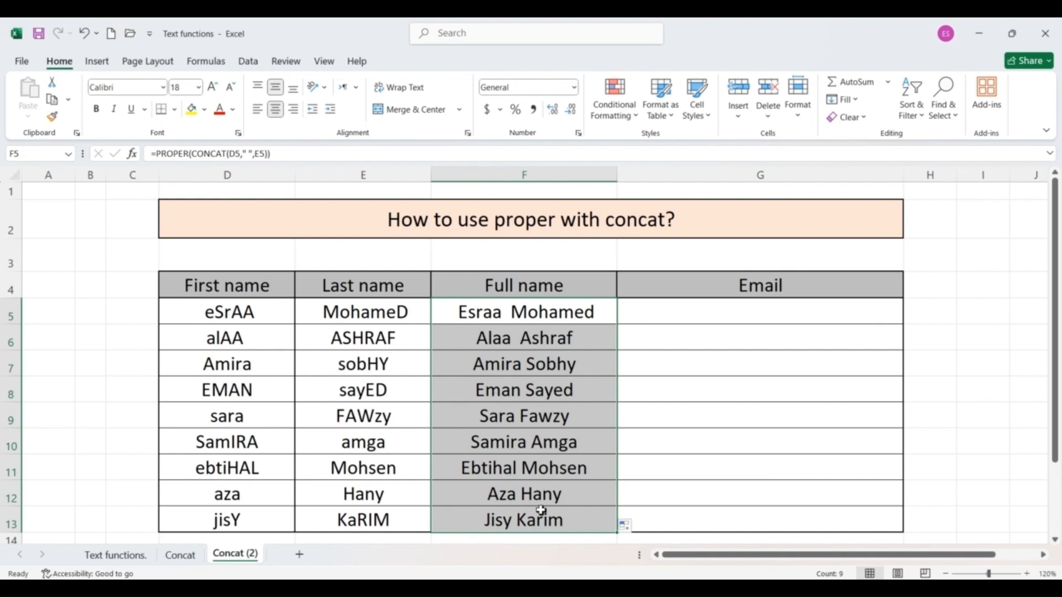
Start a formula in Email cell G5 that joins the first and last names inside PROPER, as =PROPER(CONCAT(D5," ",E5
{"action": "left_click", "coordinate": [658, 315]}
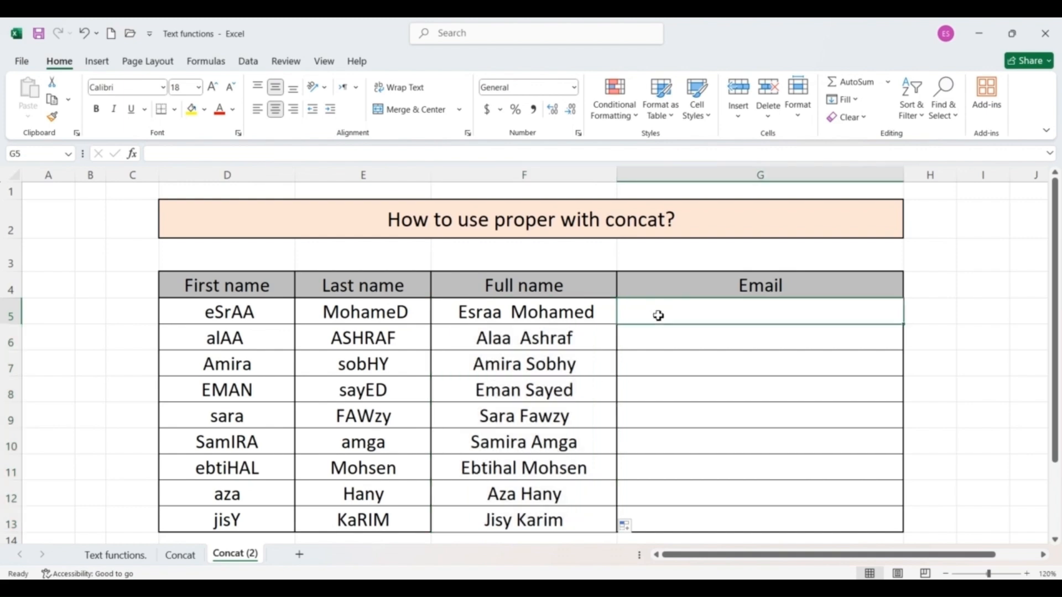
{"action": "type", "text": "="}
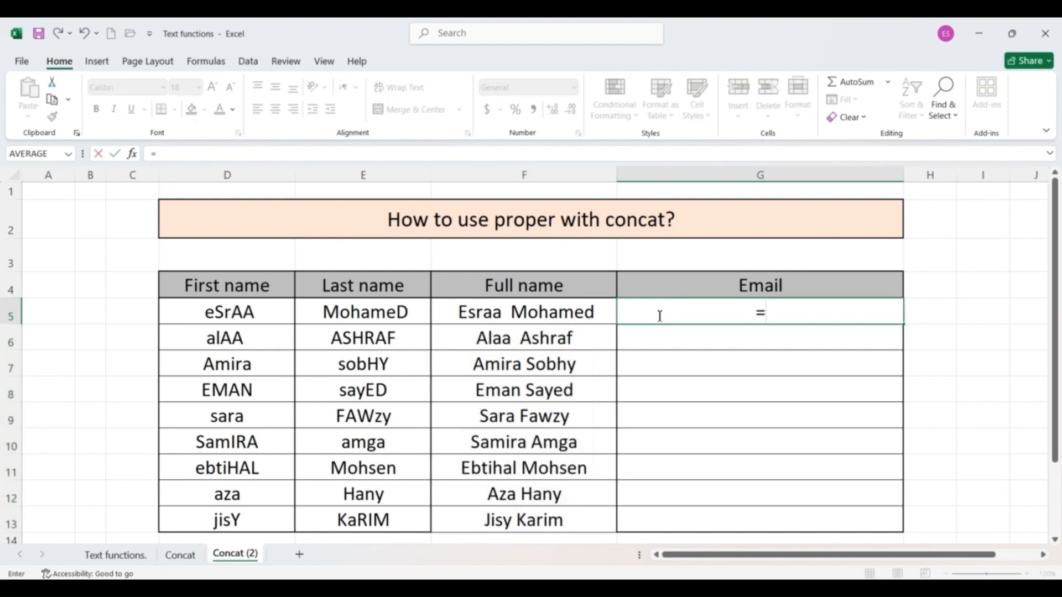
{"action": "type", "text": "p"}
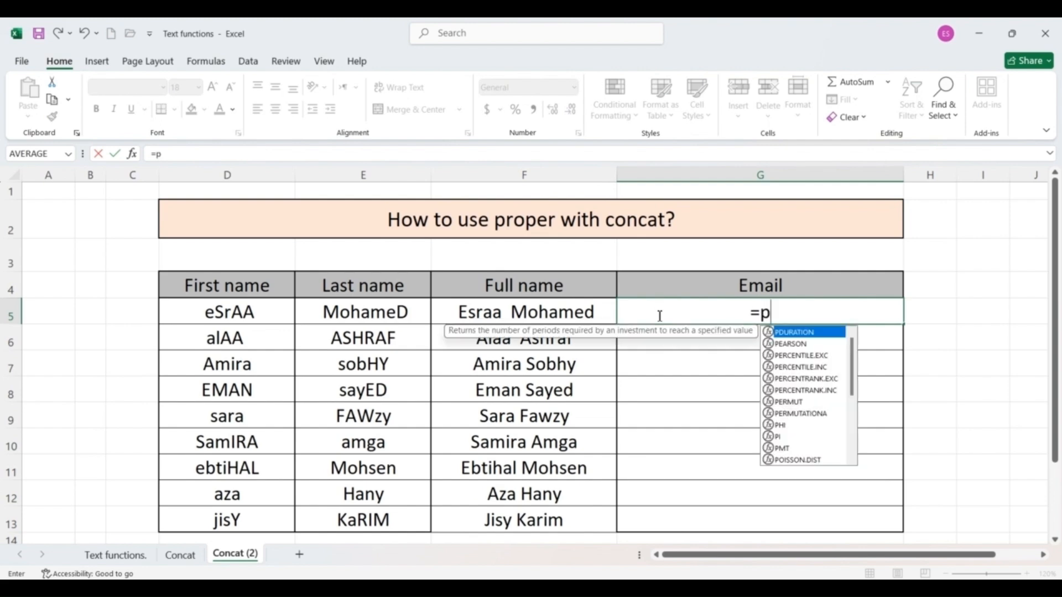
{"action": "type", "text": "rop"}
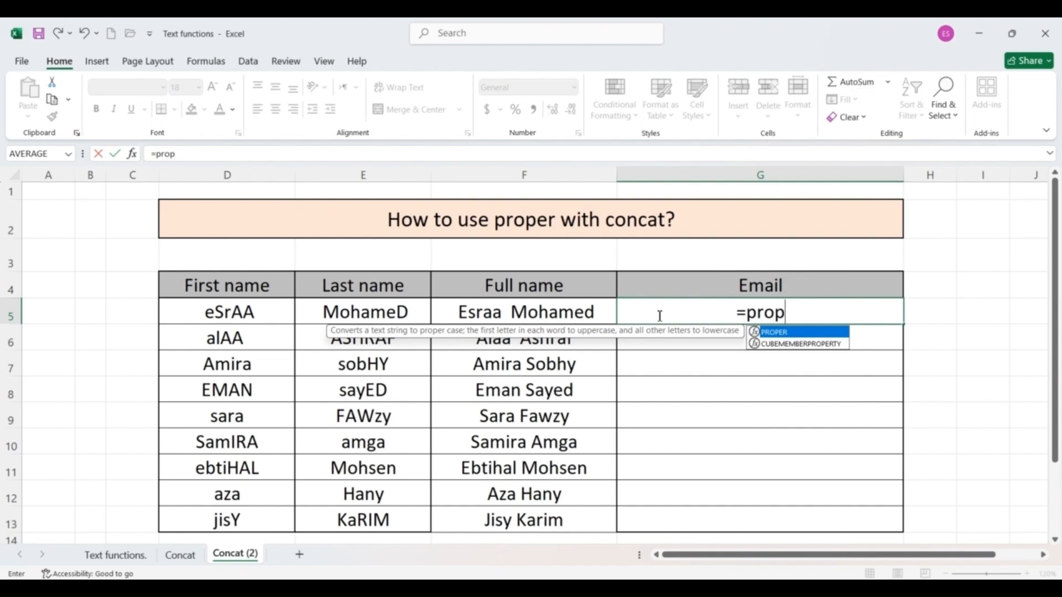
{"action": "key", "text": "Tab"}
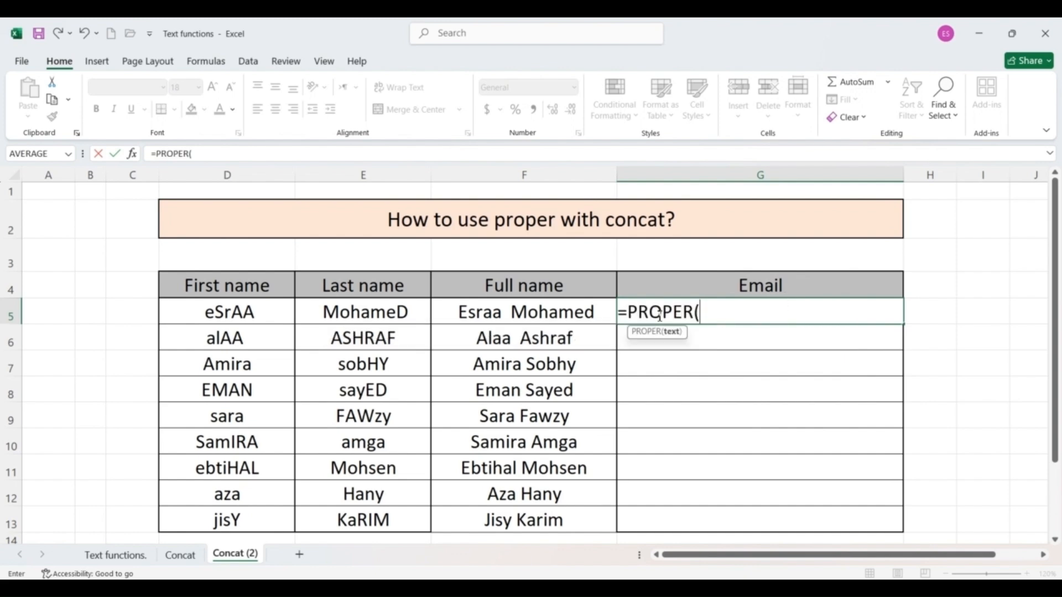
{"action": "type", "text": "conc"}
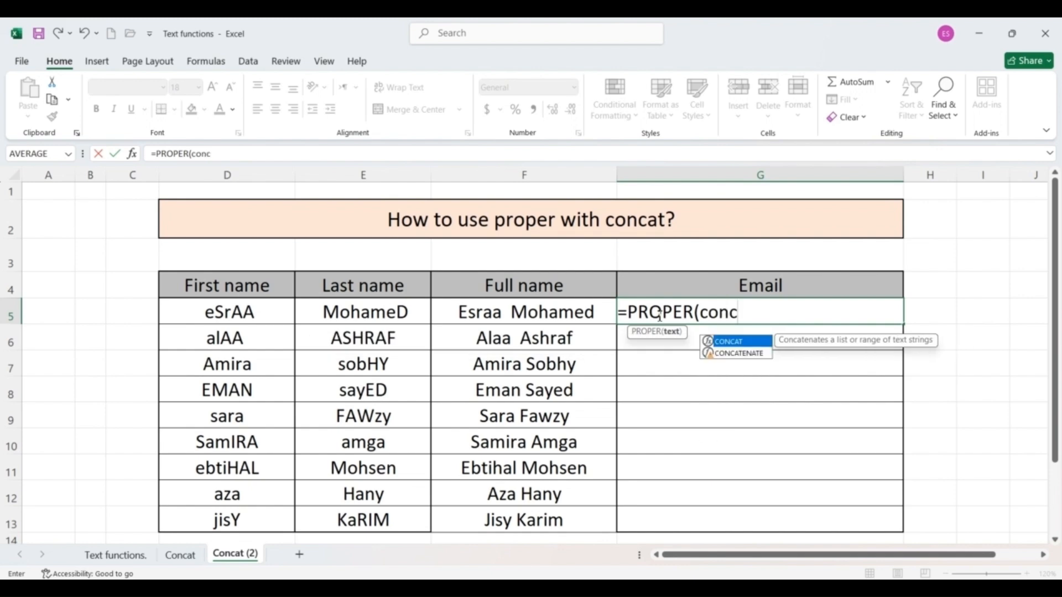
{"action": "key", "text": "Tab"}
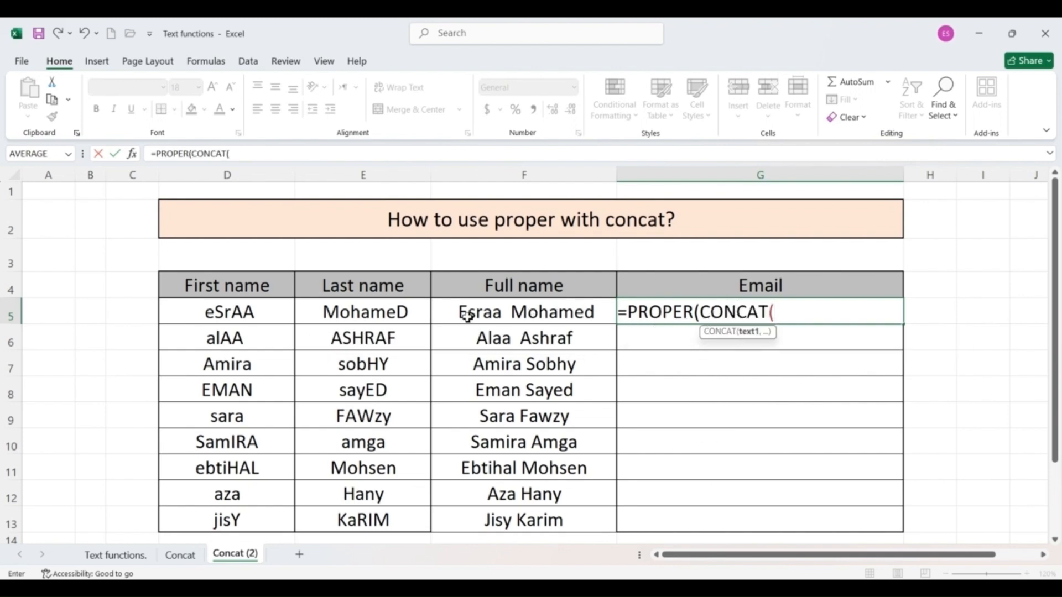
{"action": "left_click", "coordinate": [239, 314]}
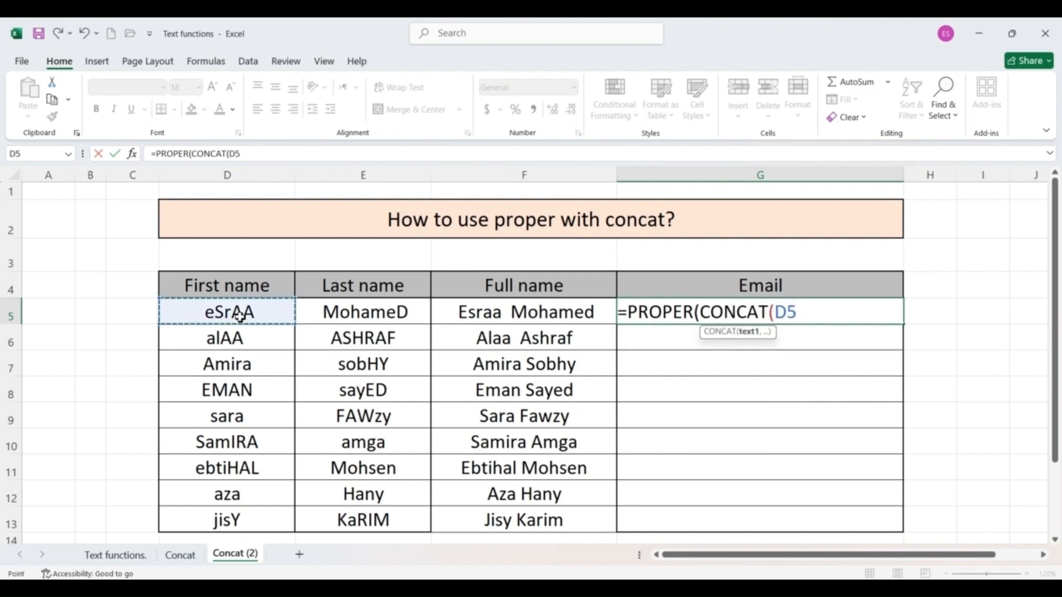
{"action": "type", "text": ","}
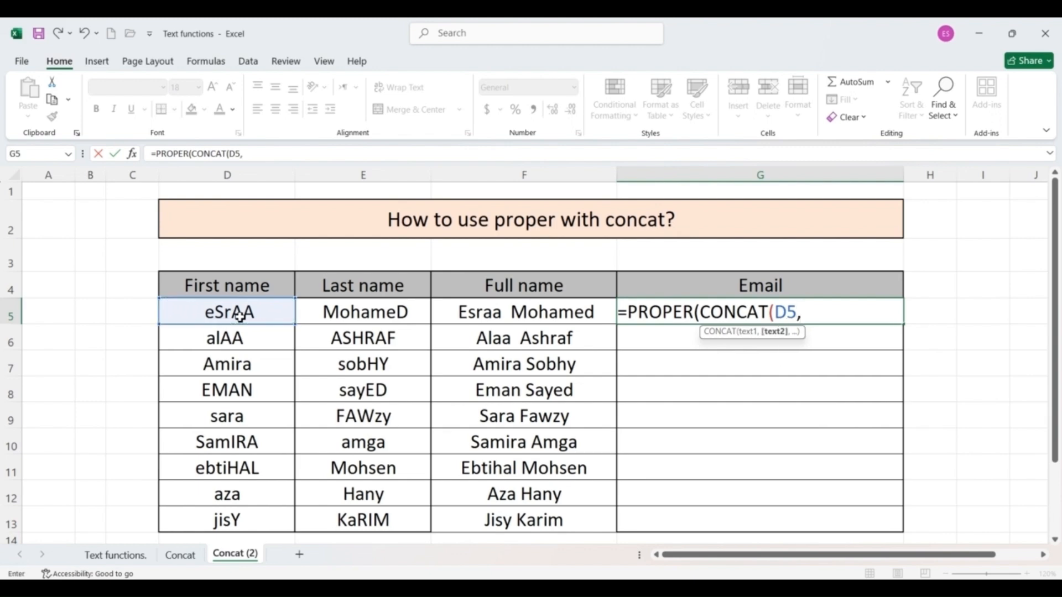
{"action": "type", "text": "\" \","}
{"action": "left_click", "coordinate": [342, 315]}
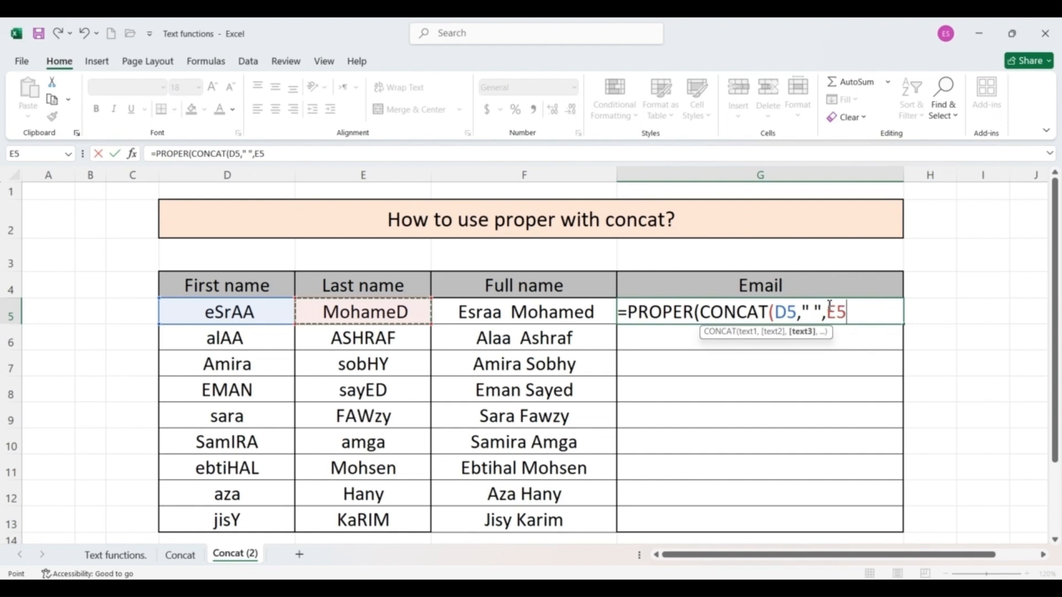
Replace the space separator between D5 and E5 in the G5 formula with a period
{"action": "mouse_move", "coordinate": [822, 309]}
{"action": "left_mouse_down"}
{"action": "mouse_move", "coordinate": [792, 309]}
{"action": "mouse_move", "coordinate": [803, 308]}
{"action": "left_mouse_up"}
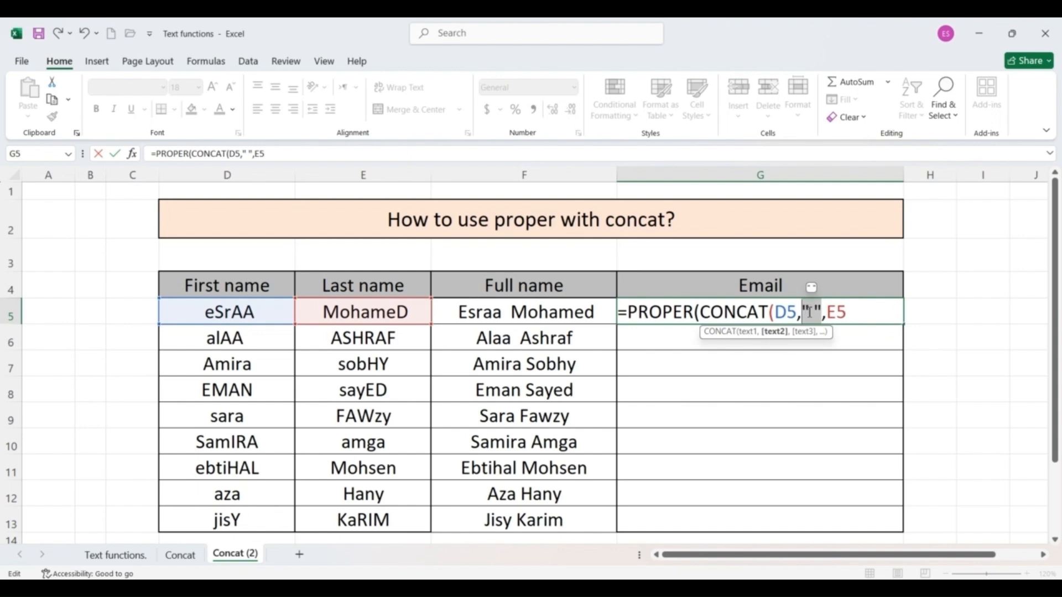
{"action": "left_click", "coordinate": [810, 311]}
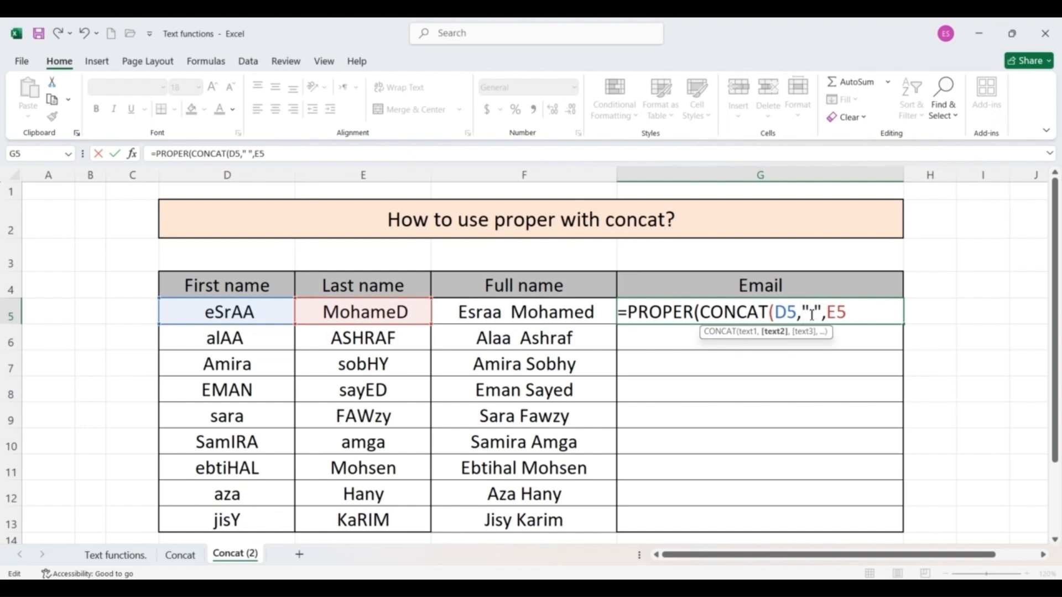
{"action": "key", "text": "BackSpace"}
{"action": "type", "text": "."}
{"action": "left_click", "coordinate": [881, 316]}
{"action": "type", "text": ","}
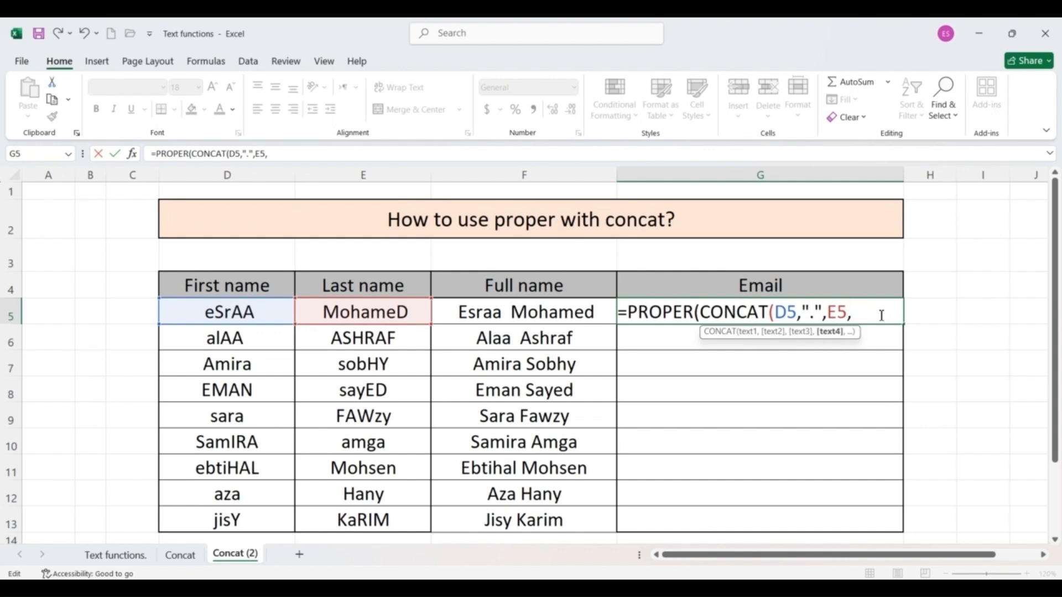
{"action": "type", "text": "2000\""}
{"action": "left_click", "coordinate": [854, 312]}
{"action": "type", "text": "\""}
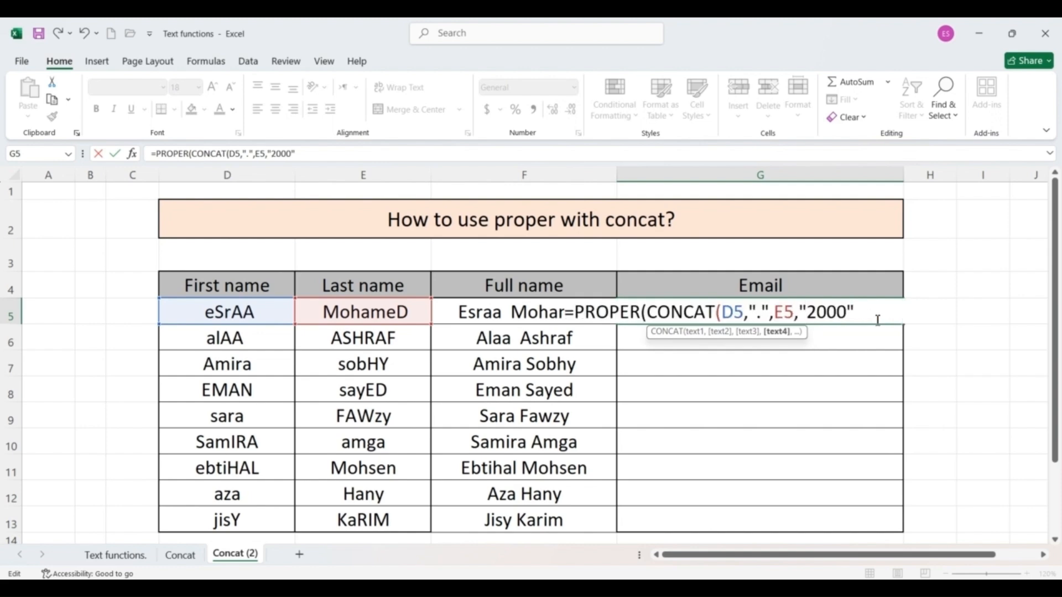
{"action": "left_click", "coordinate": [877, 320]}
{"action": "type", "text": ",\""}
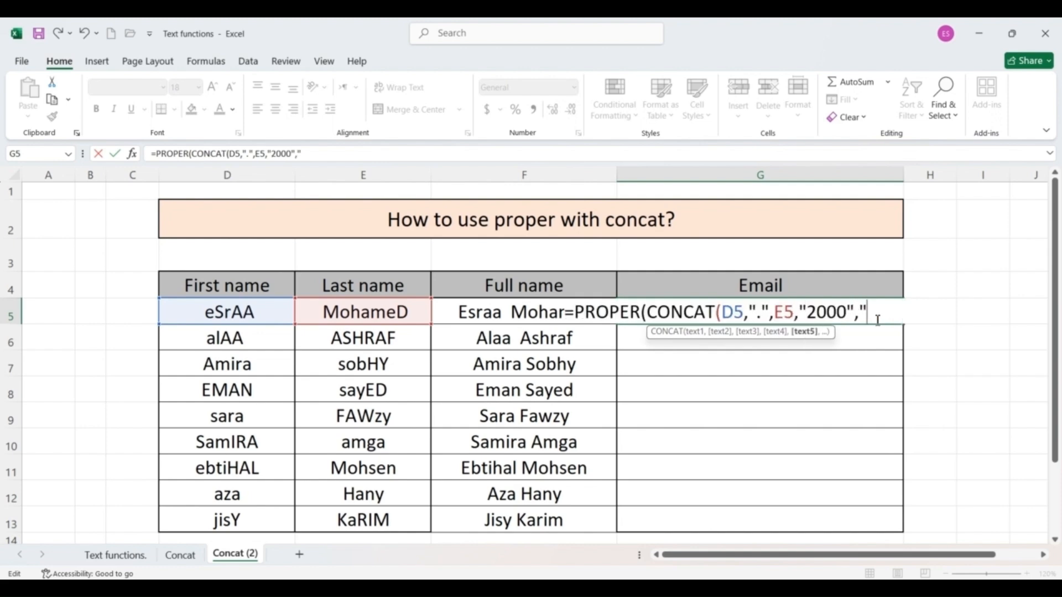
{"action": "type", "text": "@gmail.com"}
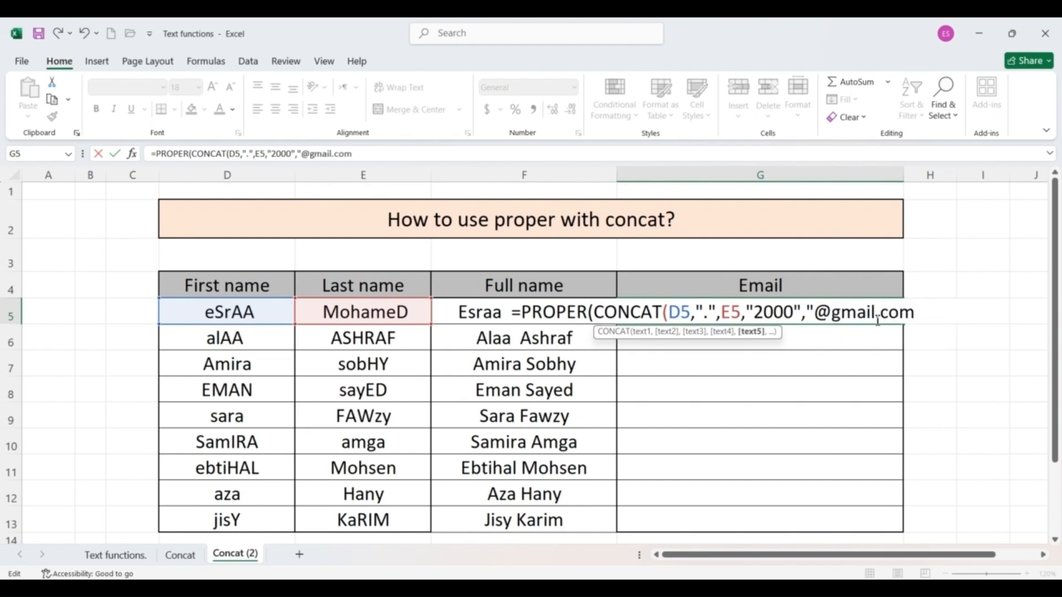
{"action": "type", "text": "\")"}
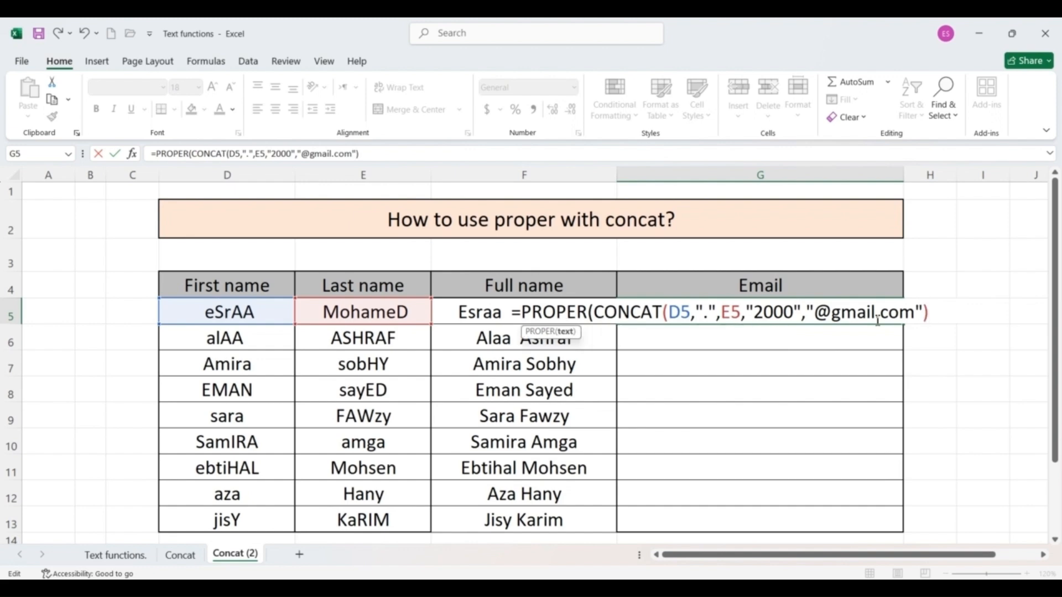
{"action": "type", "text": ")"}
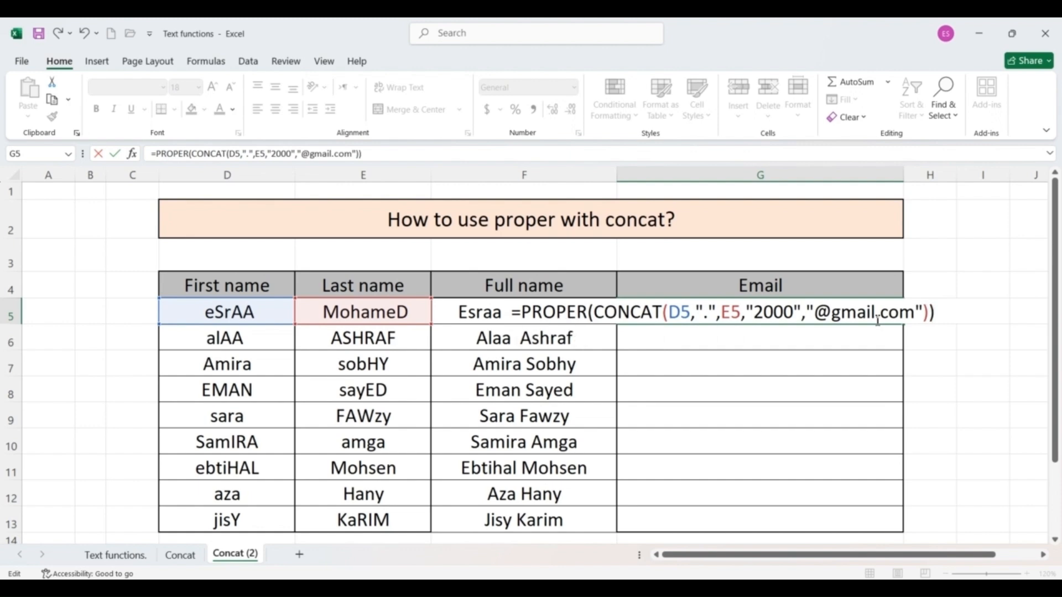
{"action": "key", "text": "Return"}
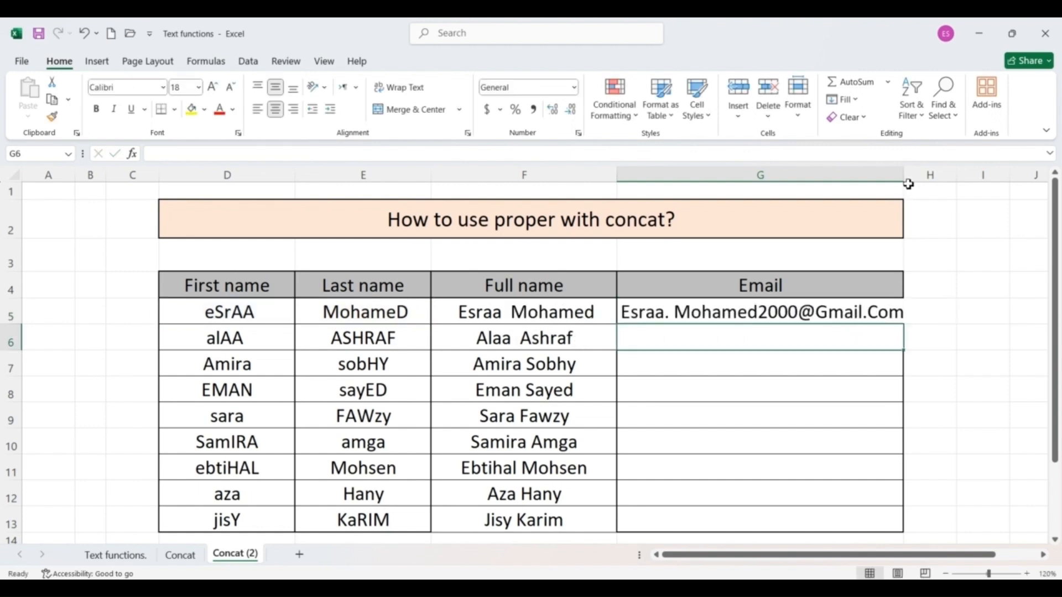
Widen column G slightly and fill the G5 email formula down through G13
{"action": "left_click_drag", "start_coordinate": [907, 177], "coordinate": [933, 177]}
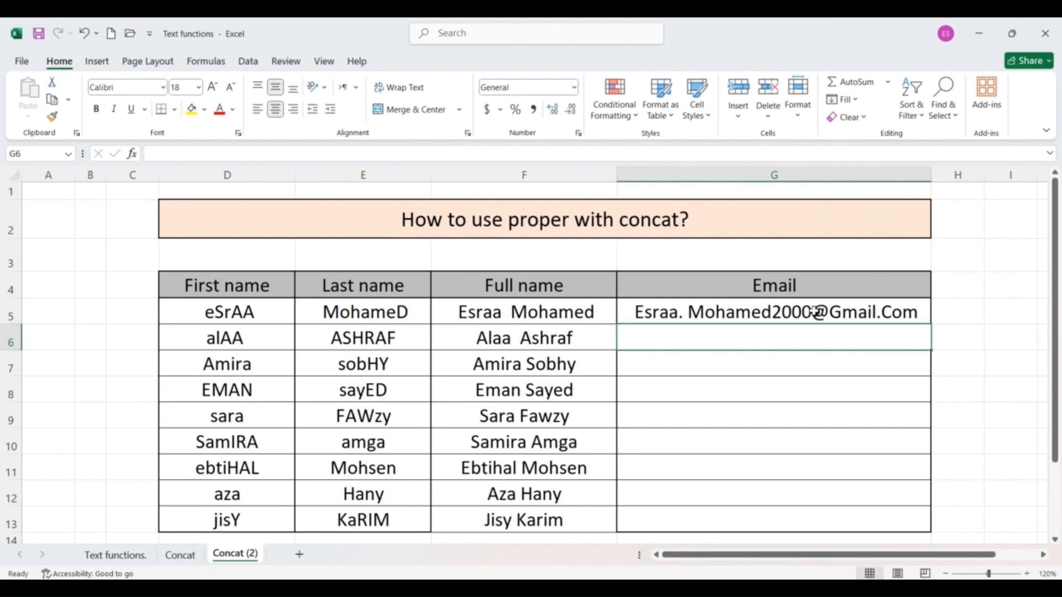
{"action": "left_click", "coordinate": [900, 314]}
{"action": "left_click_drag", "start_coordinate": [931, 325], "coordinate": [904, 530]}
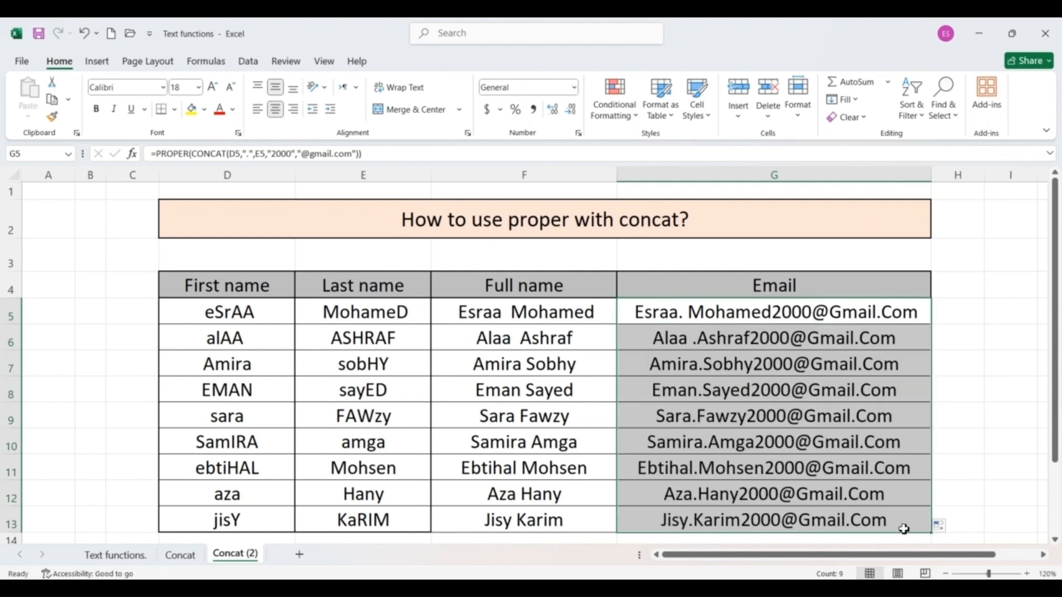